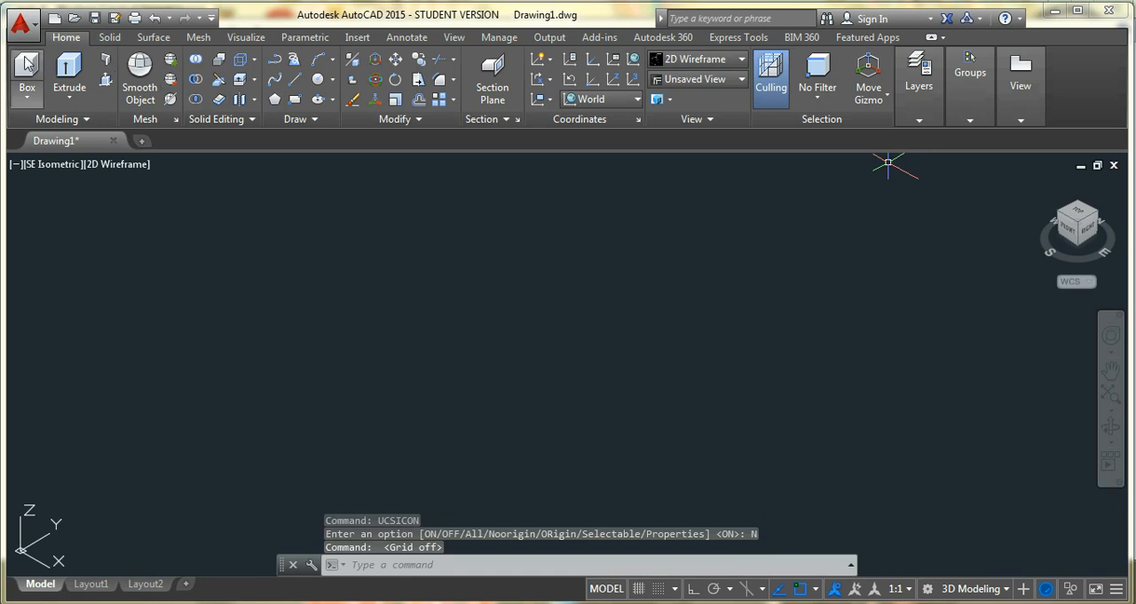
Consult the reference drawing in Windows Photo Viewer, return to AutoCAD and draw a 35-unit line along the X axis with ortho on
click(295, 79)
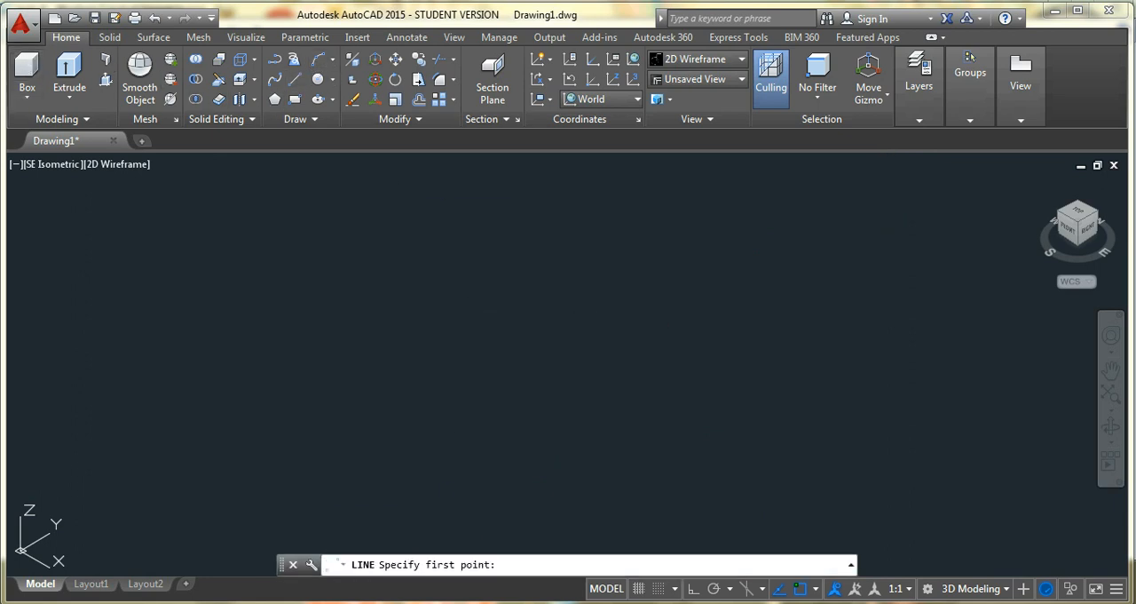
click(502, 603)
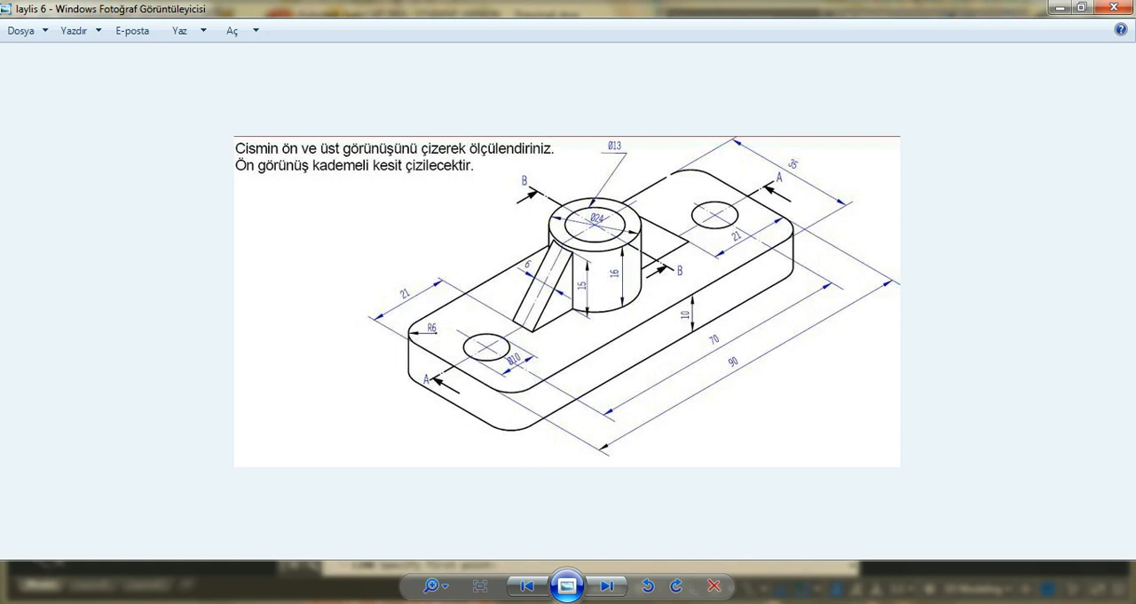
click(578, 603)
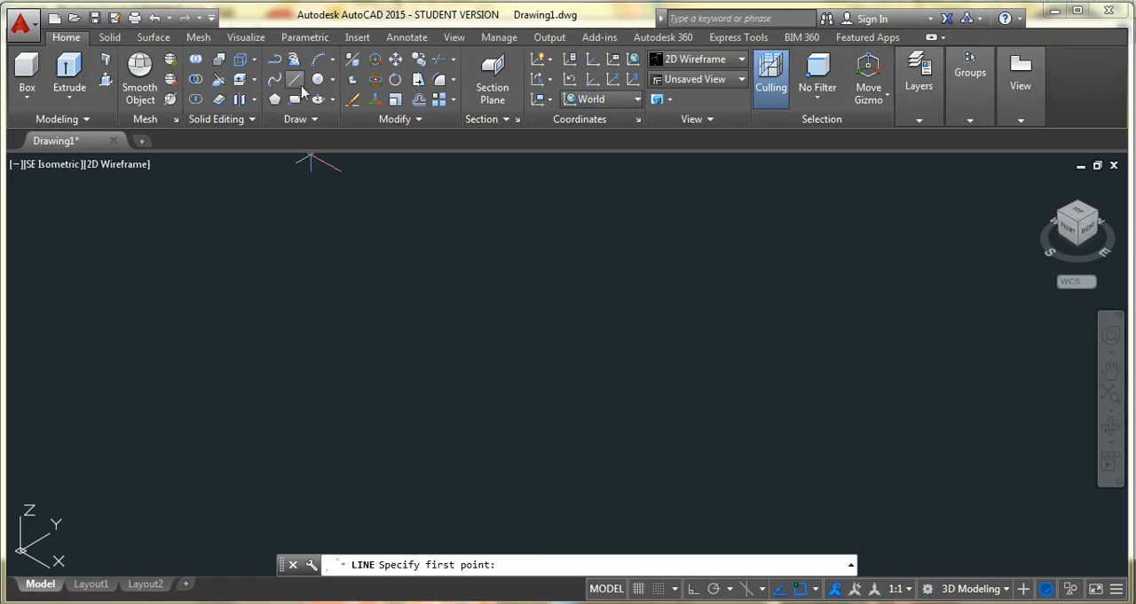
click(292, 313)
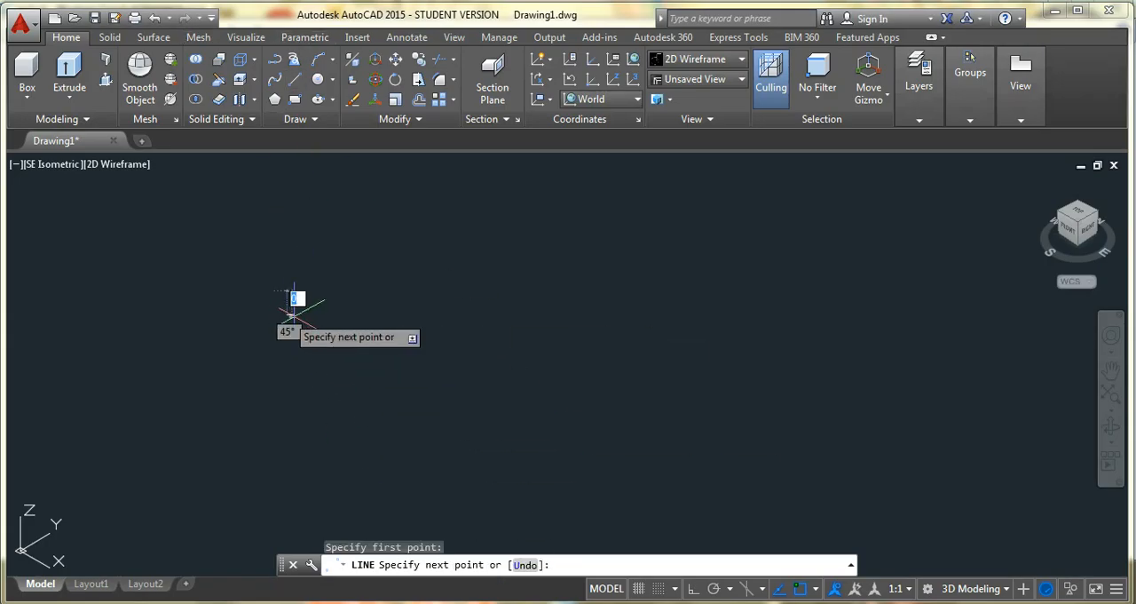
click(693, 590)
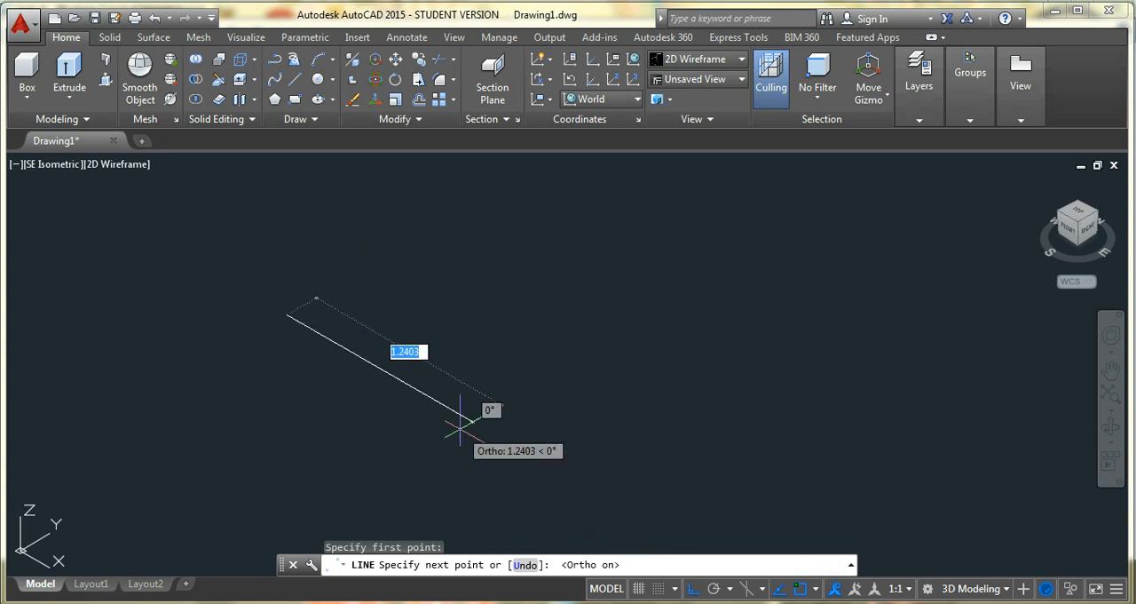
text(35)
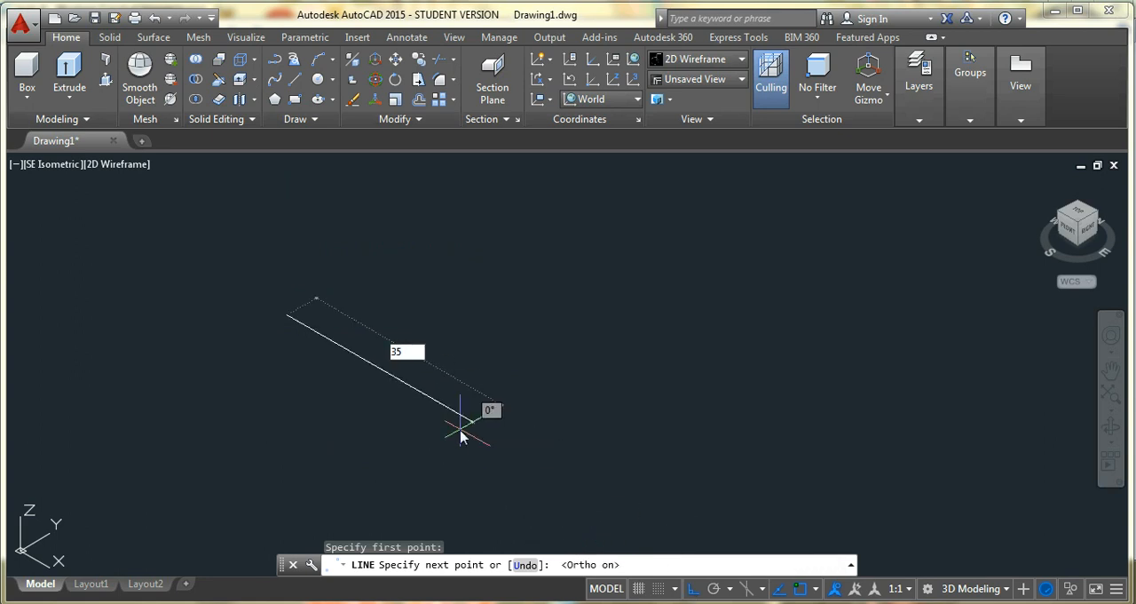
key(Return)
Continue the line with segments of 90, 35 and 90 units to complete the closed 35 by 90 base rectangle
scroll(471, 433, up, 3)
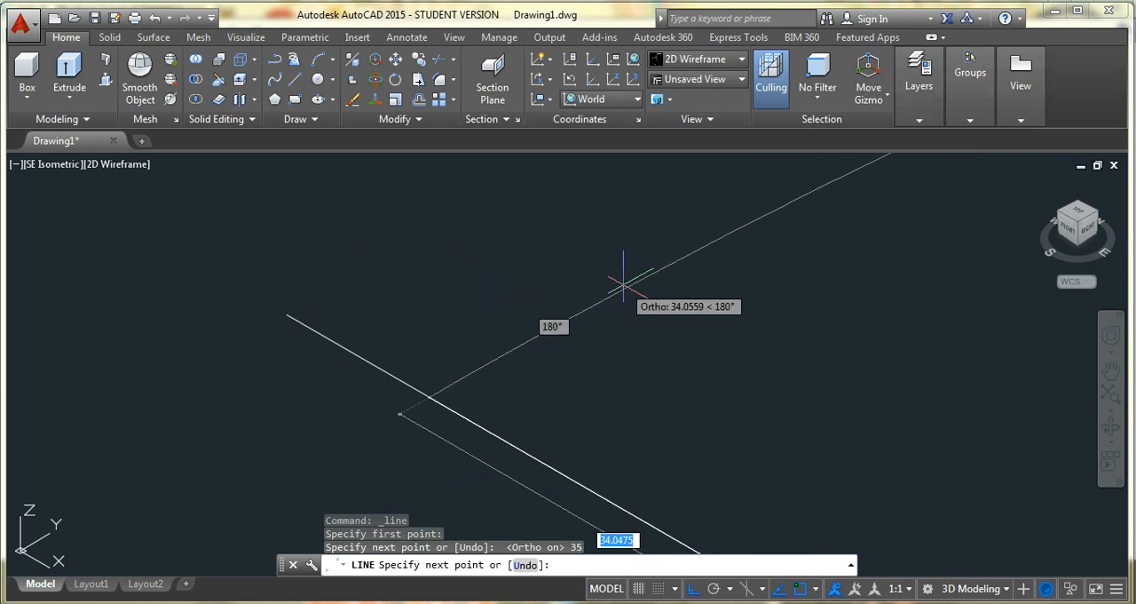
scroll(586, 319, down, 5)
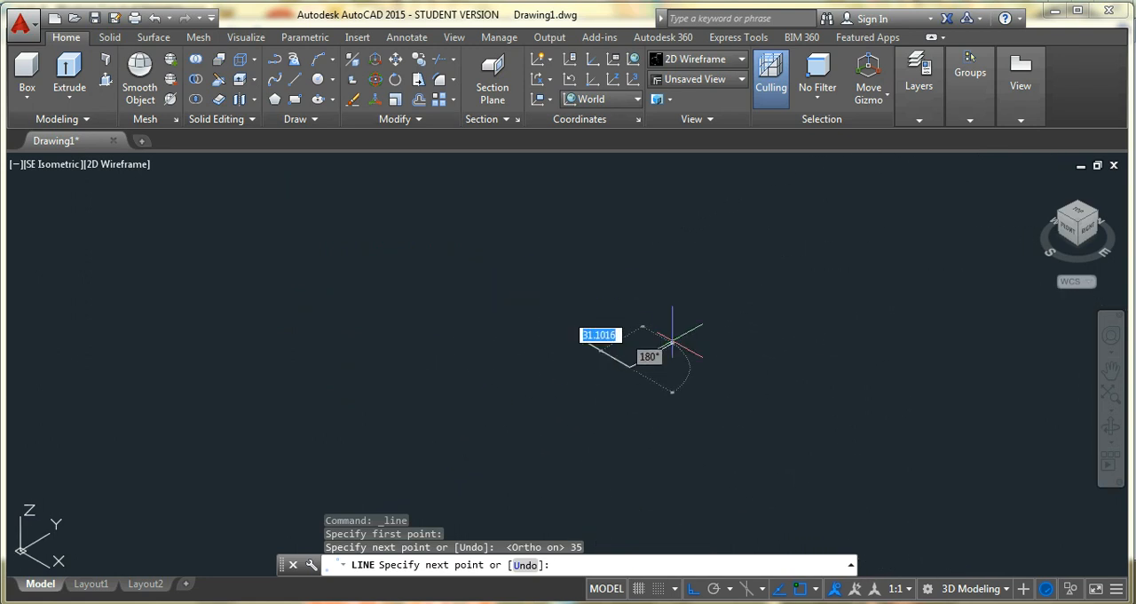
scroll(677, 354, up, 2)
text(90)
key(Return)
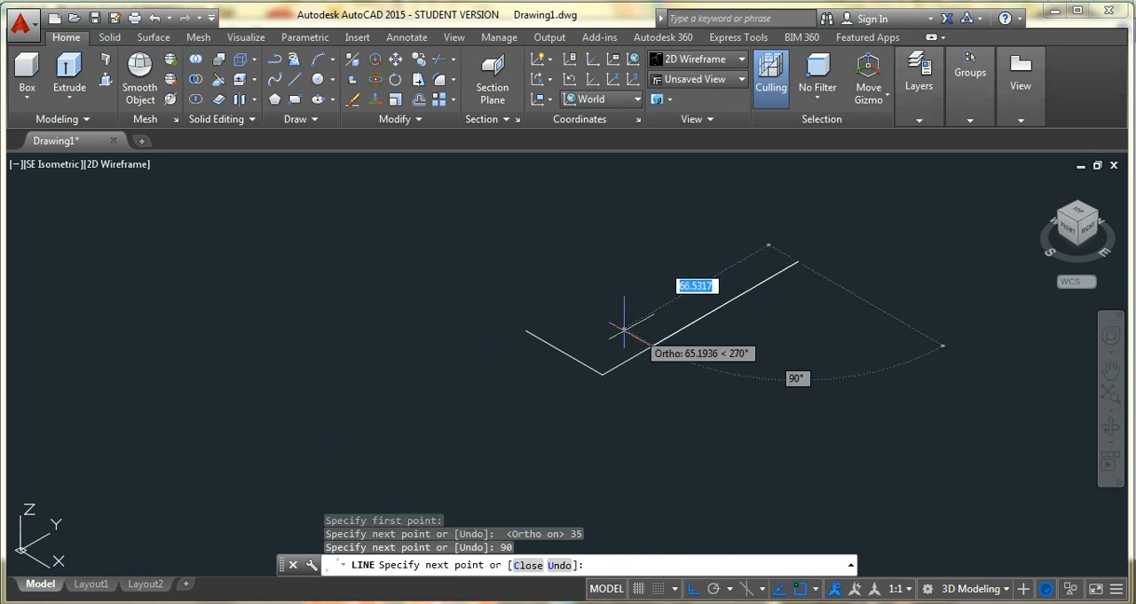
text(35)
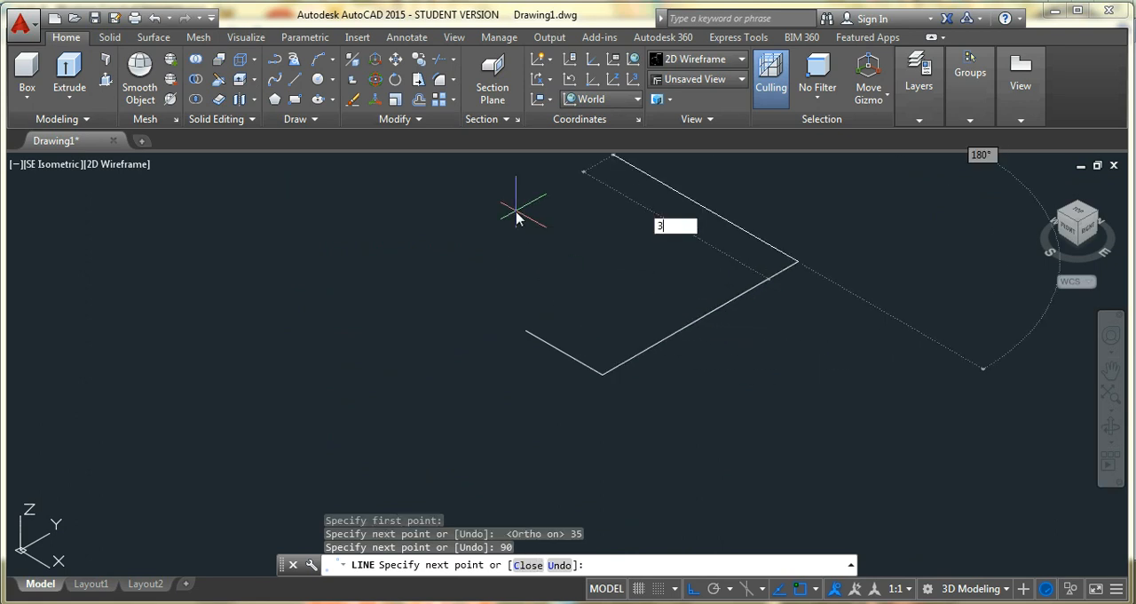
key(Return)
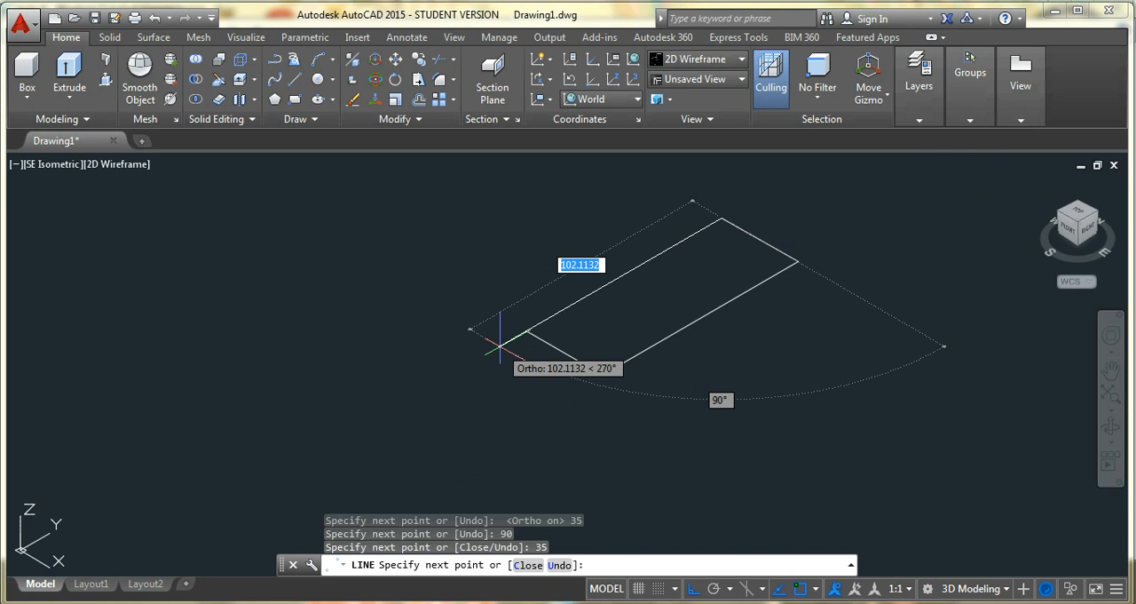
text(90)
key(Return)
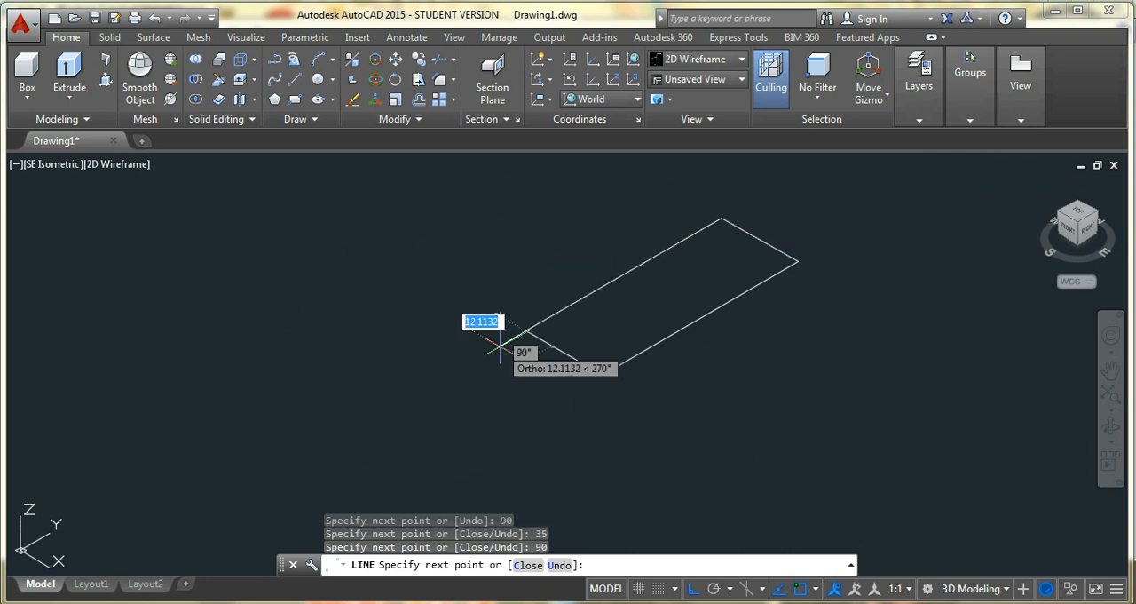
key(Escape)
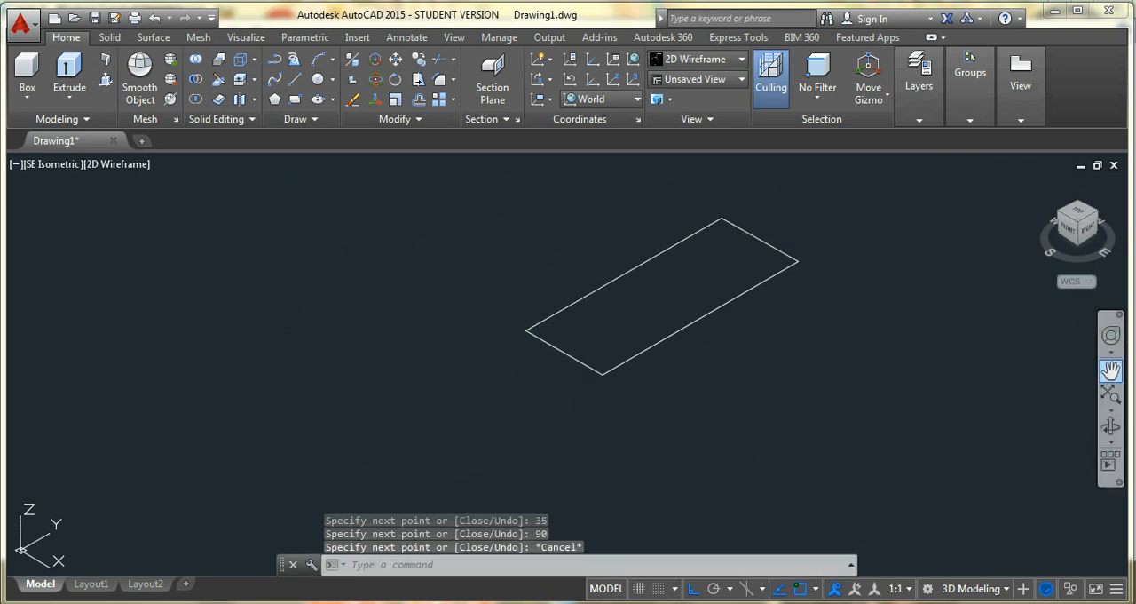
Check the corner radius in the reference drawing and fillet the rectangle's front corner with radius 6
click(1110, 372)
drag(806, 316, 603, 361)
key(Escape)
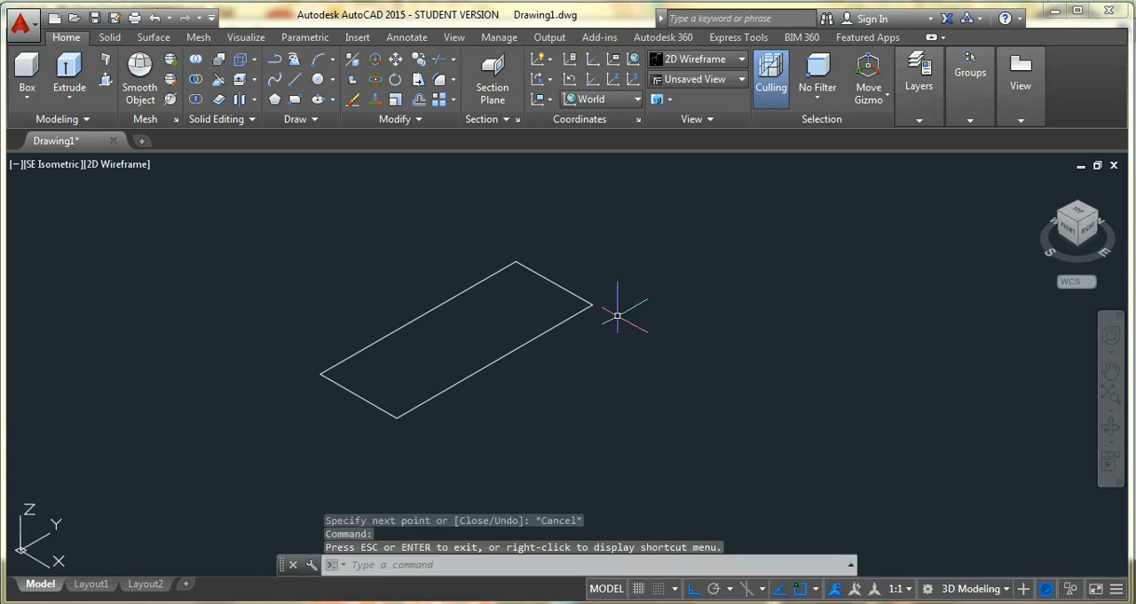
scroll(598, 314, up, 2)
key(alt+Tab)
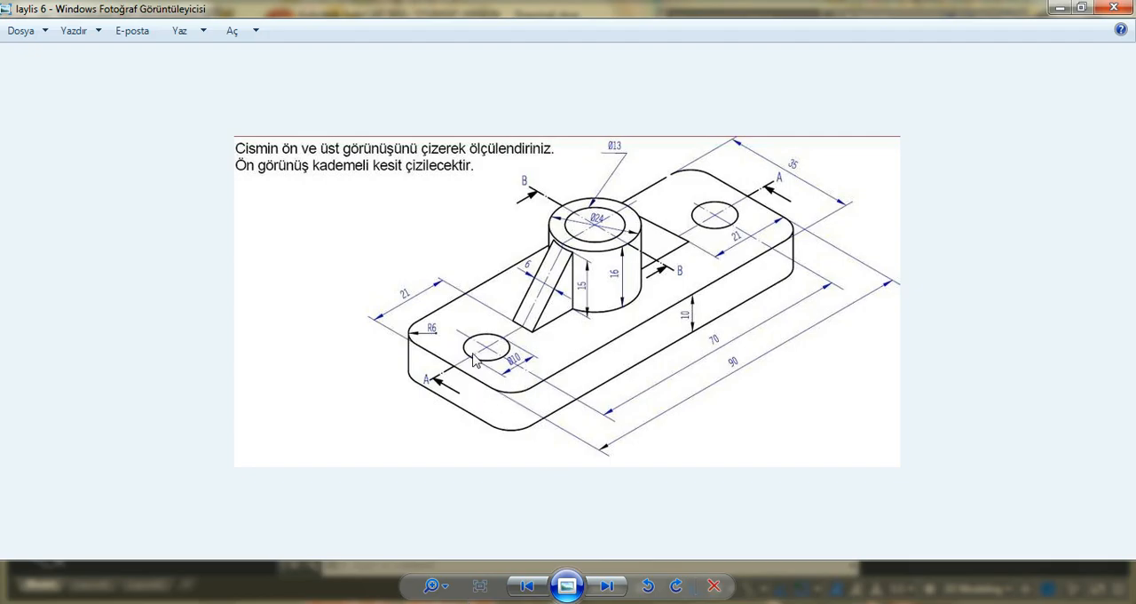
key(alt+Tab)
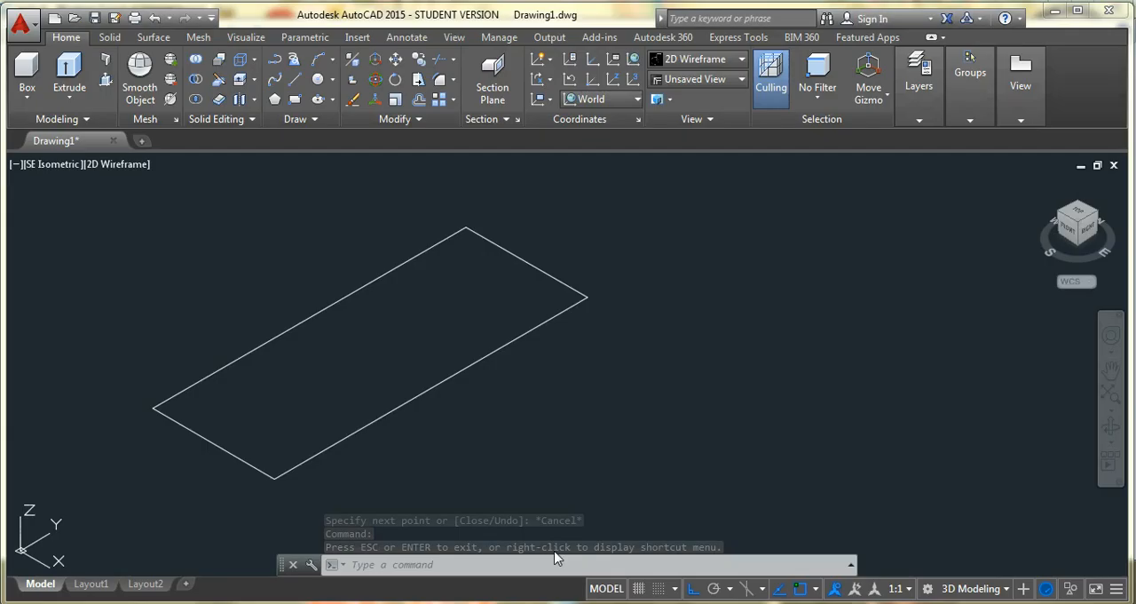
click(439, 80)
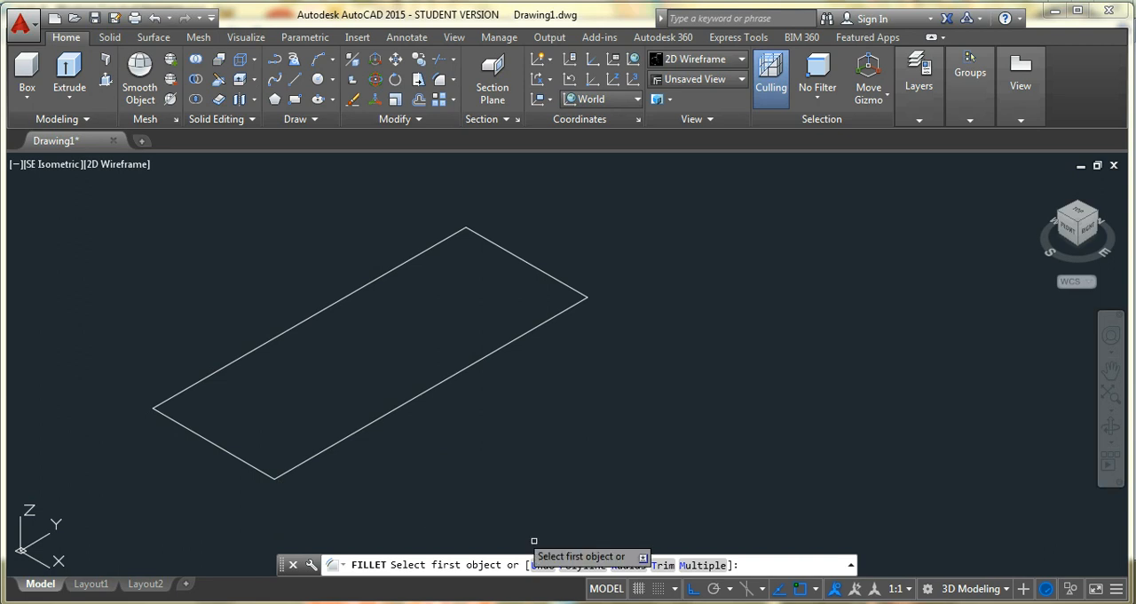
click(637, 567)
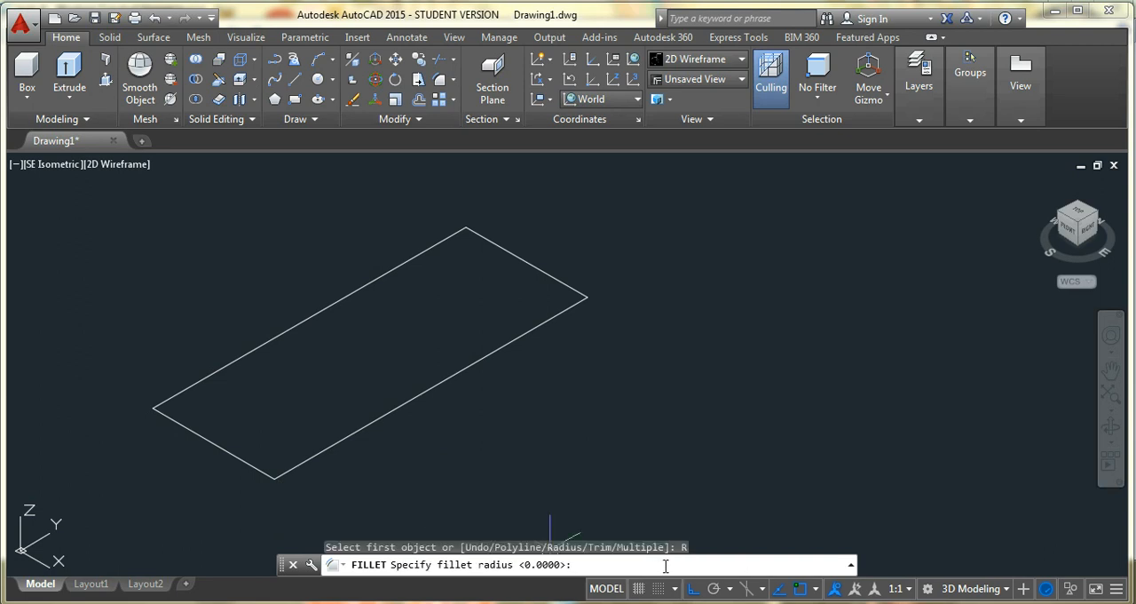
text(6)
key(Return)
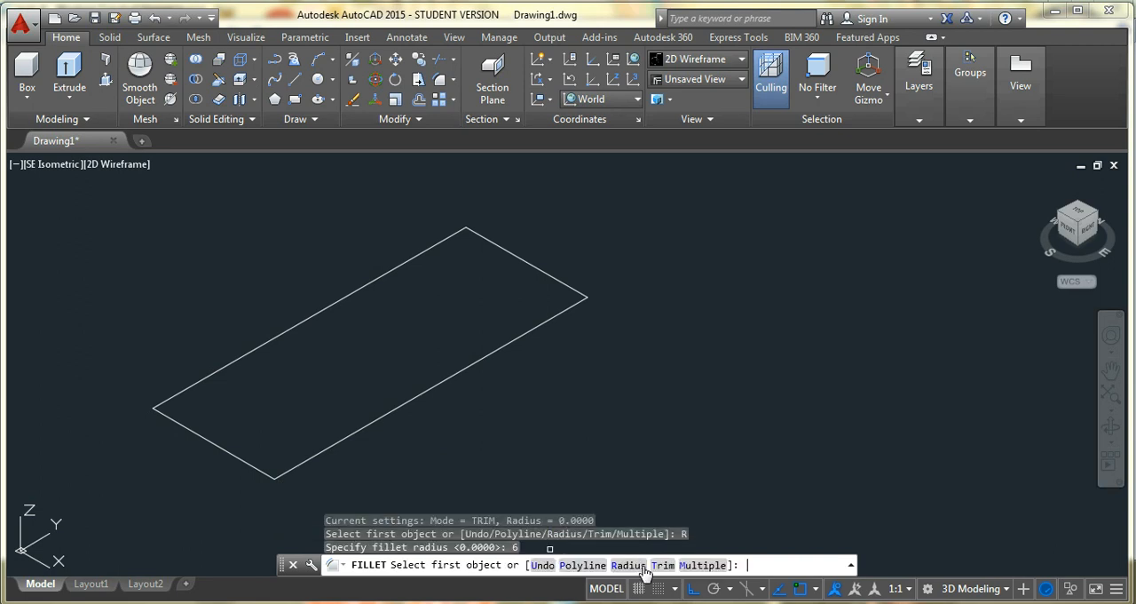
click(248, 463)
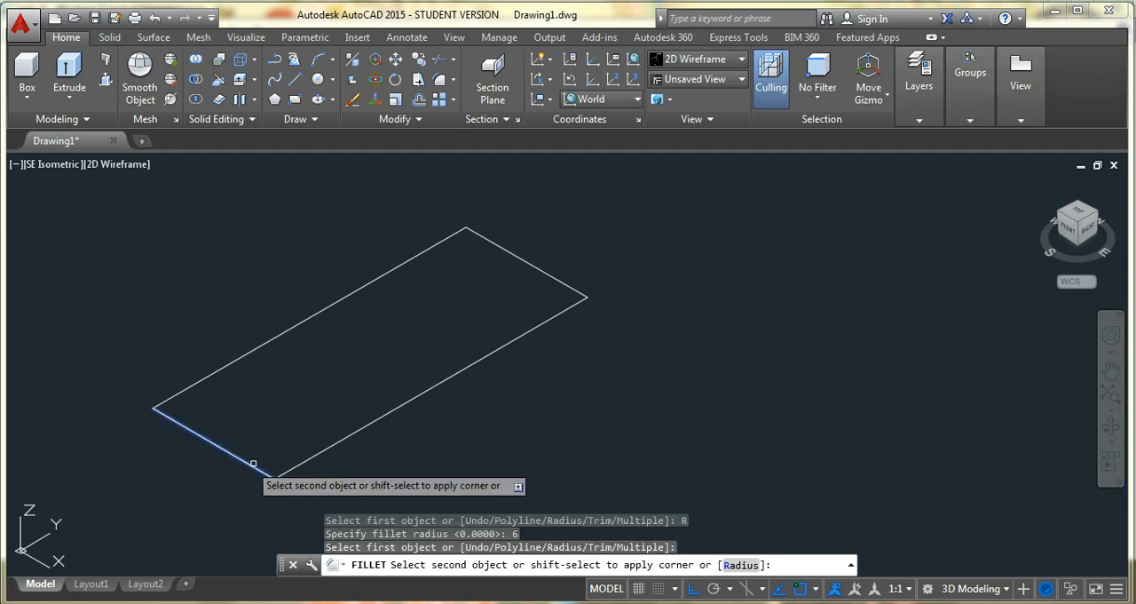
click(305, 465)
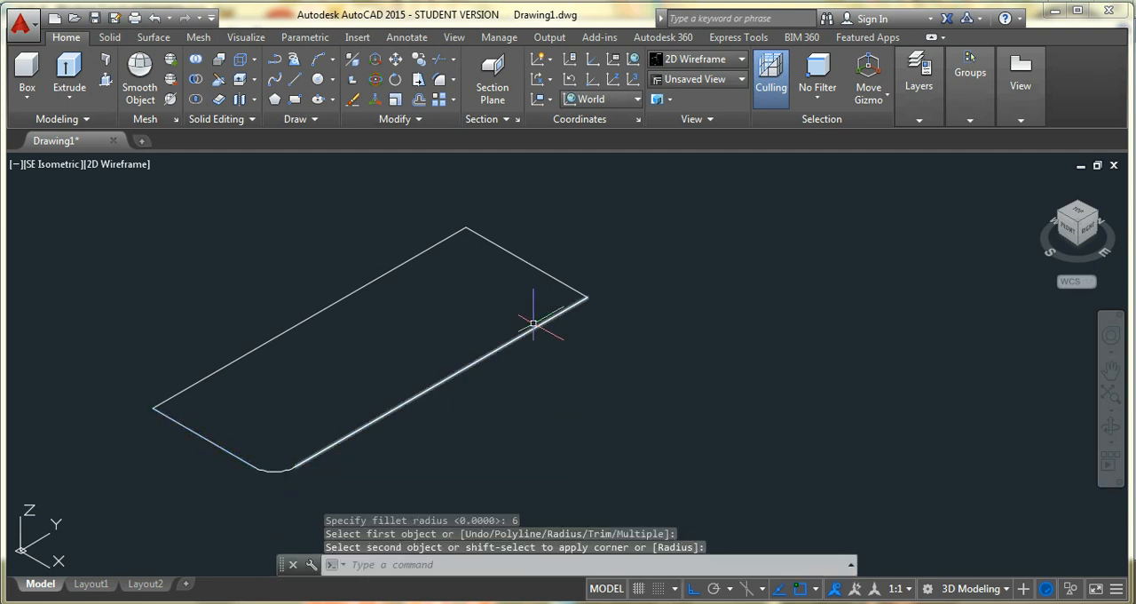
Fillet the rectangle's three remaining sharp corners with the same radius of 6
key(Return)
click(568, 285)
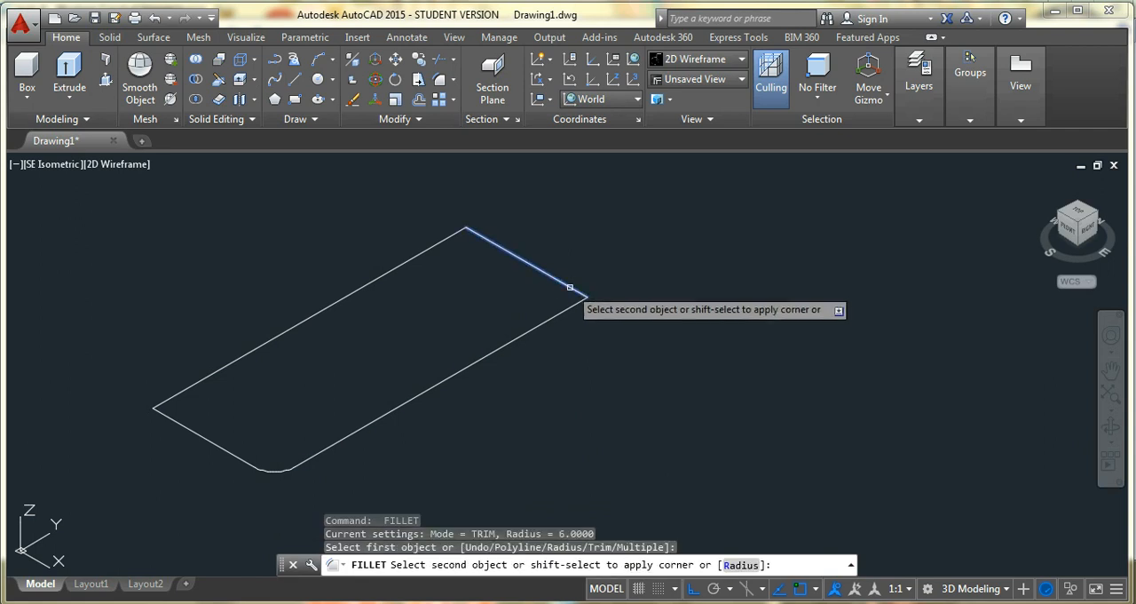
click(571, 308)
key(Return)
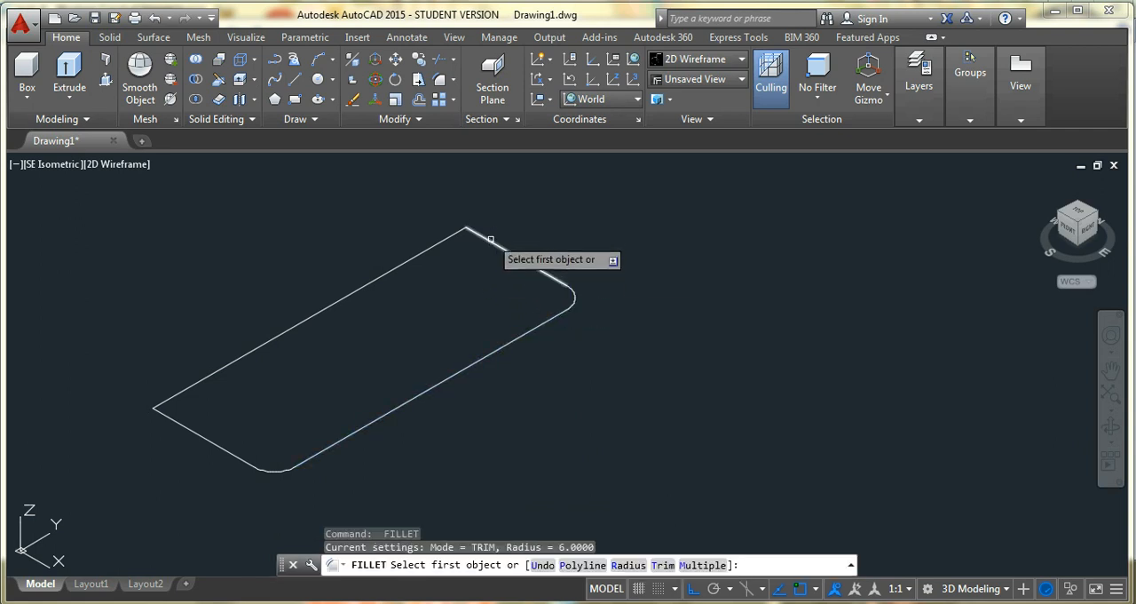
click(488, 240)
click(444, 240)
key(Return)
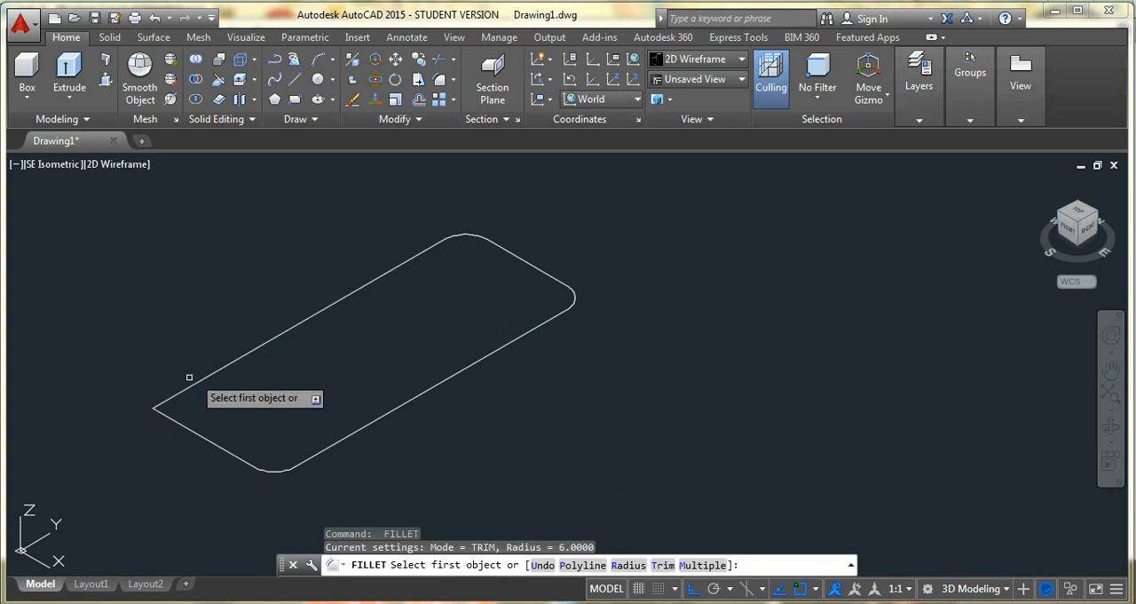
click(182, 391)
click(175, 423)
key(Return)
key(Escape)
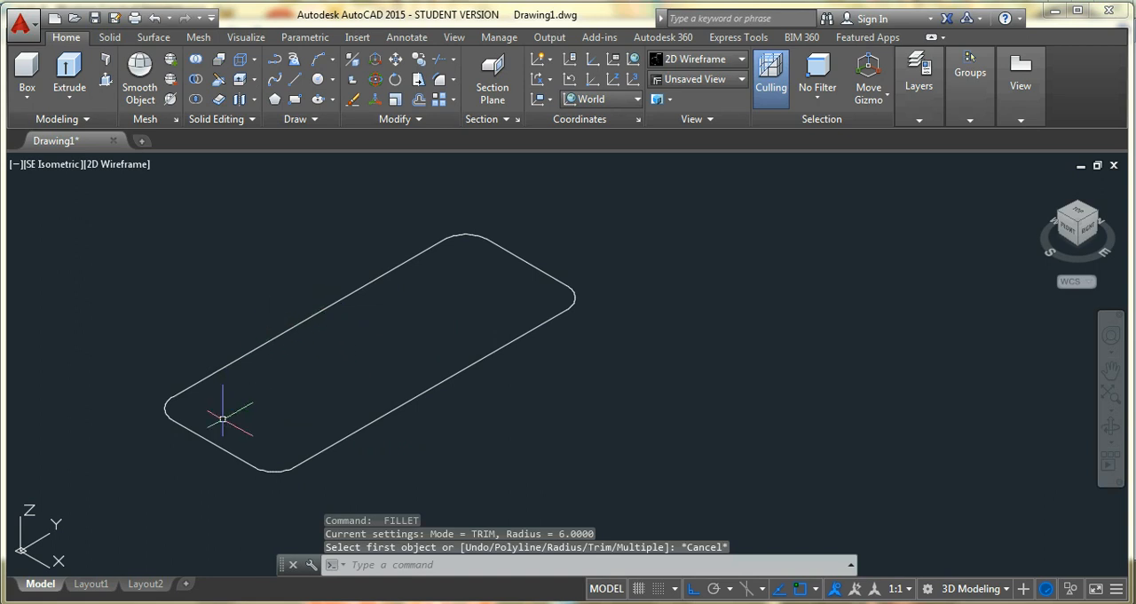
Select all lines and arcs of the rounded rectangle and join them into one polyline
click(648, 220)
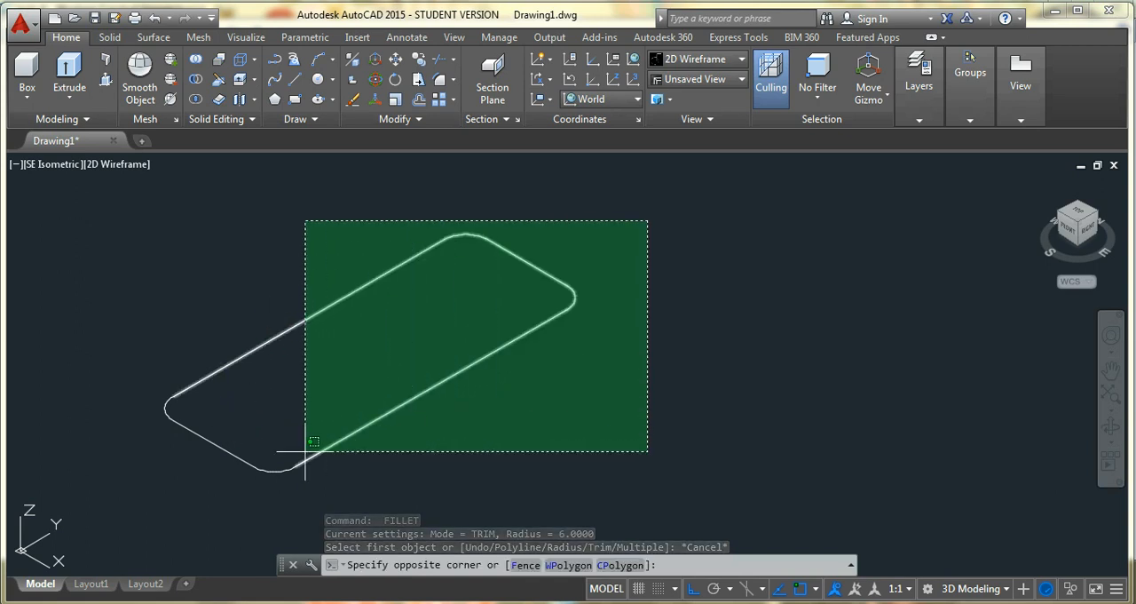
click(200, 467)
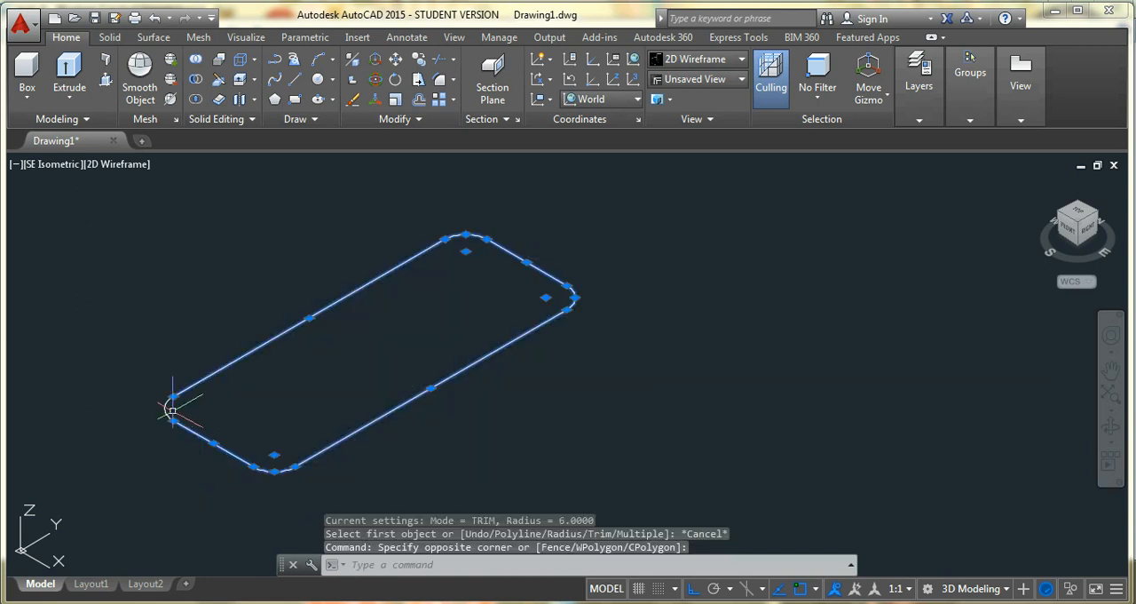
click(419, 121)
click(413, 163)
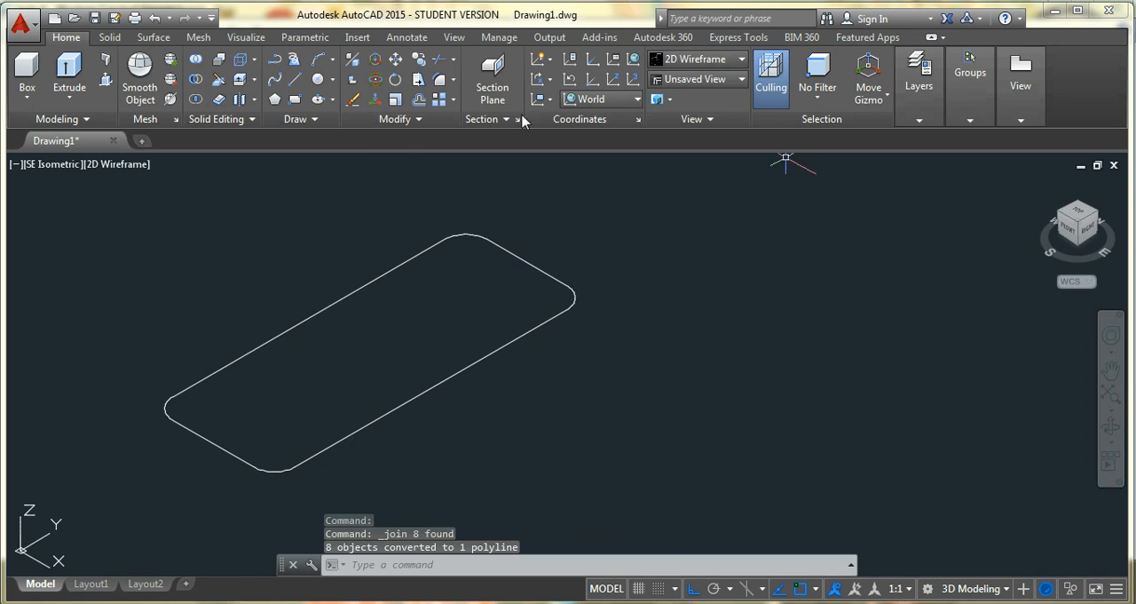
Presspull the area inside the rounded rectangle upward to a height of 10
click(1112, 372)
drag(388, 403, 680, 319)
key(Escape)
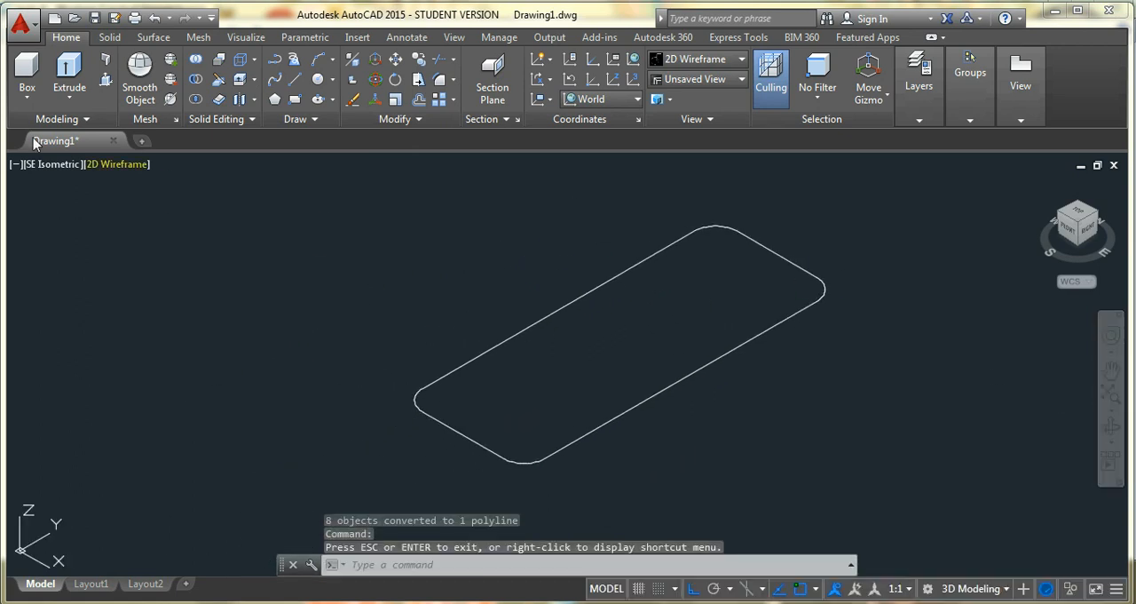
click(106, 79)
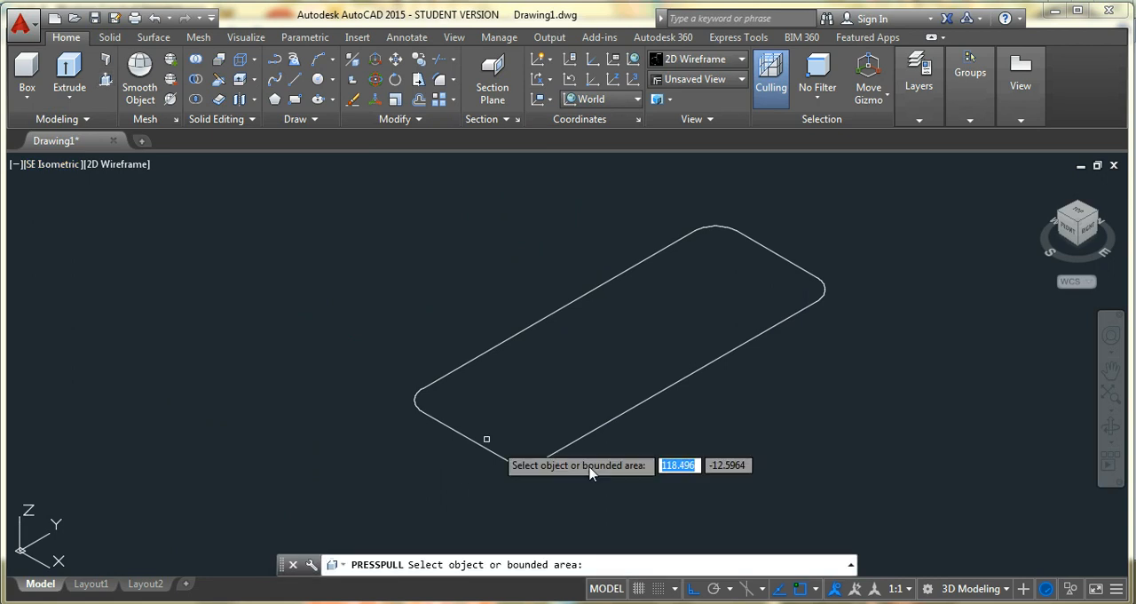
click(590, 375)
text(10)
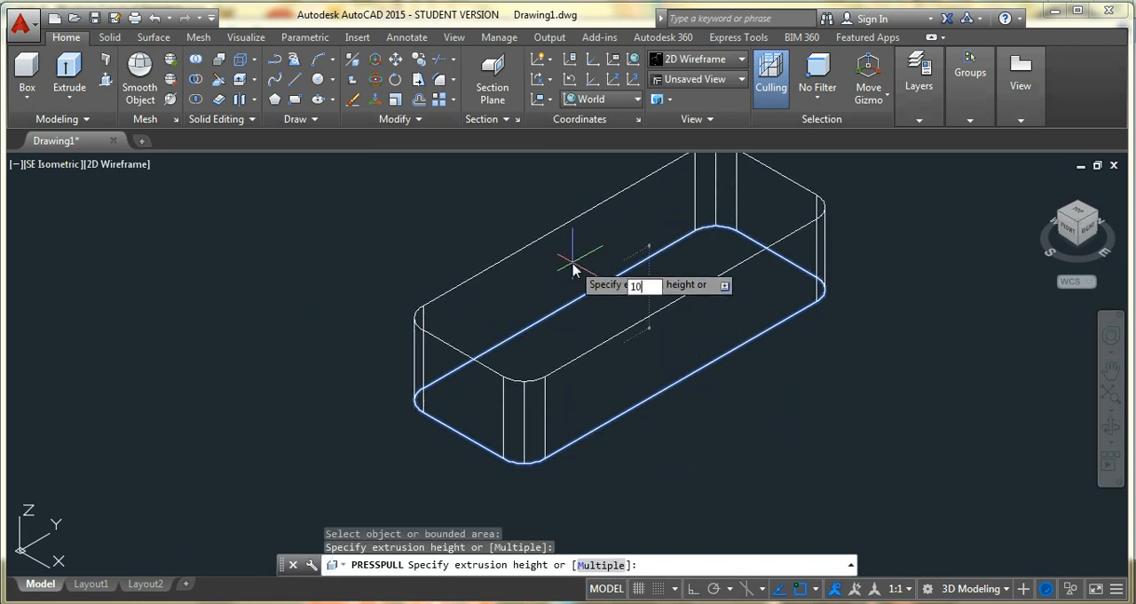
key(Return)
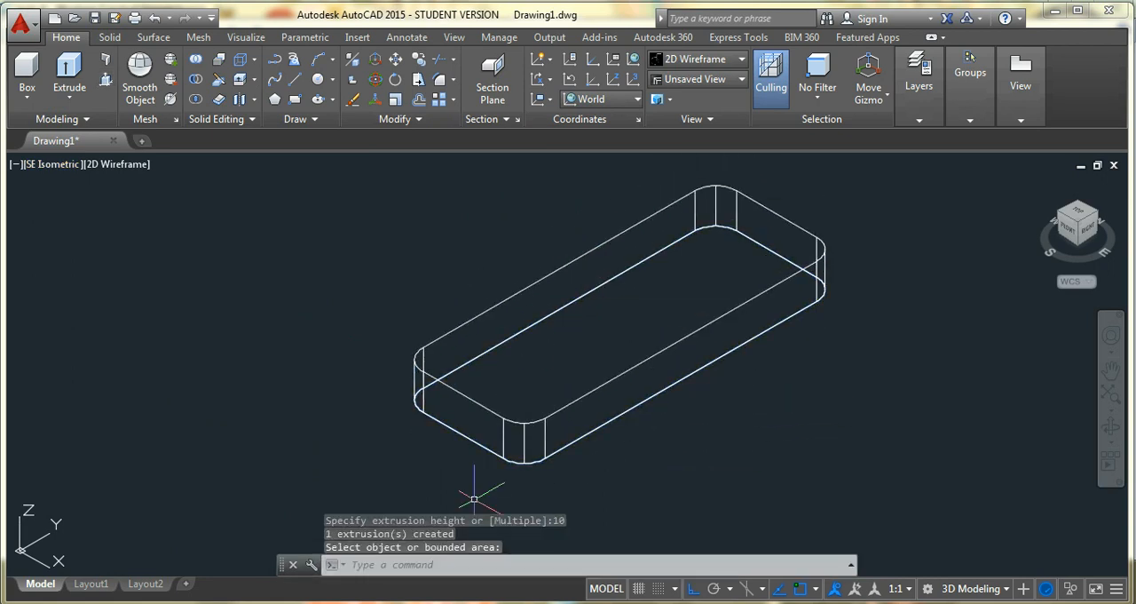
Check the hole dimensions in the reference drawing and draw a circle of radius 5 centred 10 inward from the midpoint of the plate's front-left short top edge
key(alt+Tab)
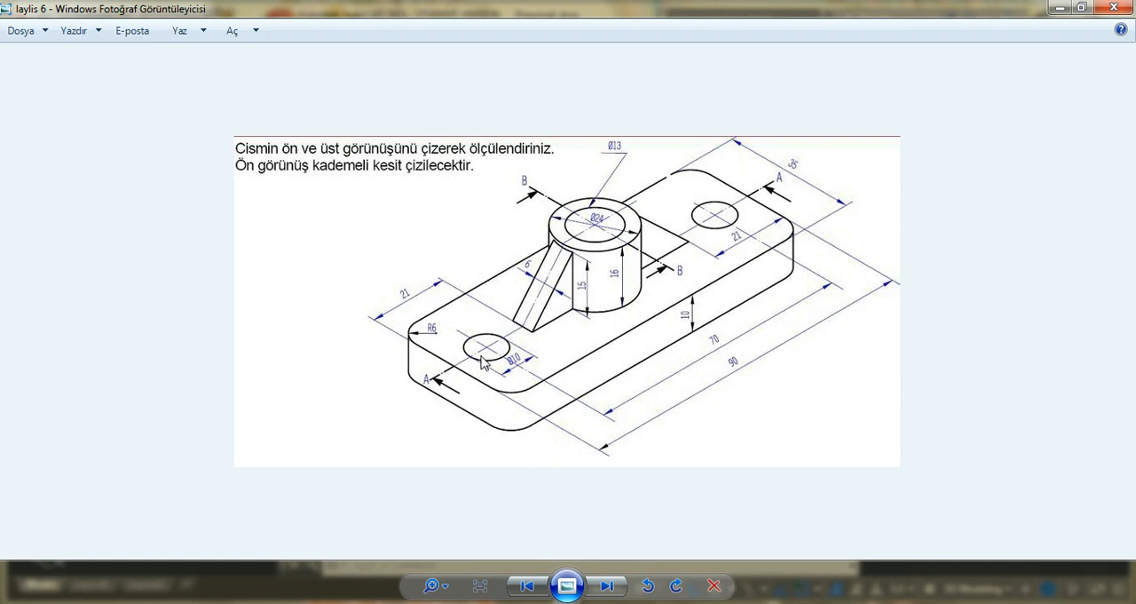
key(alt+Tab)
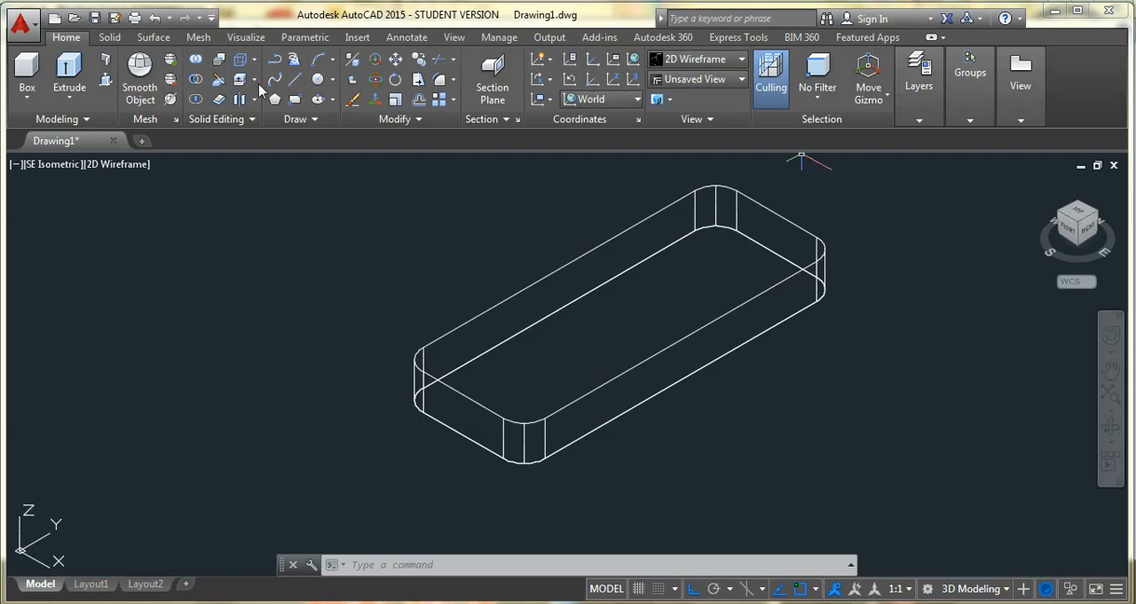
text(c)
key(Return)
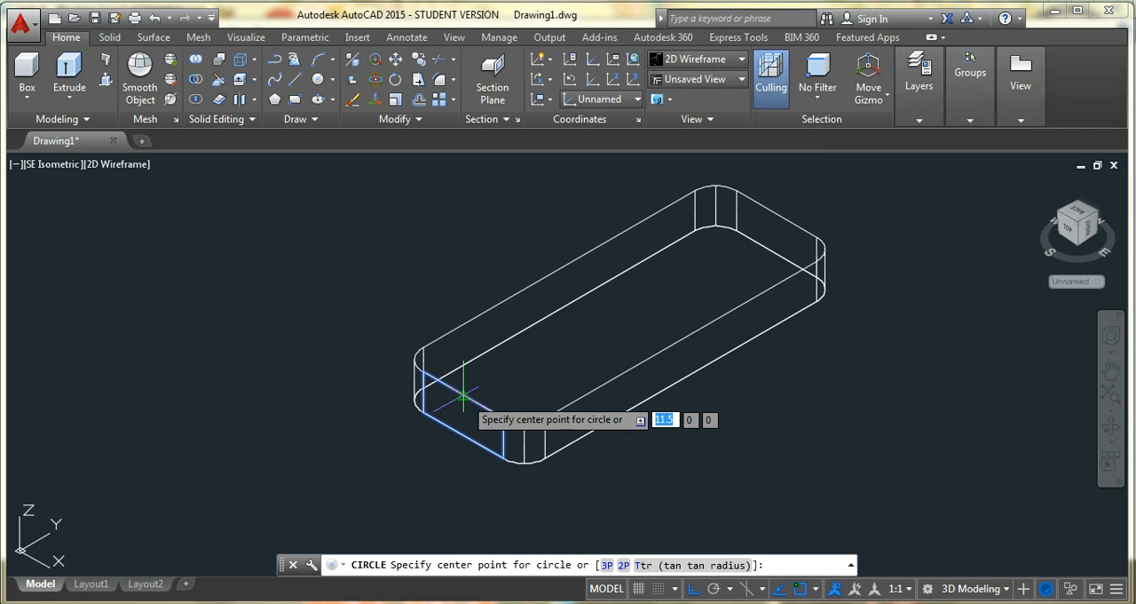
text(10)
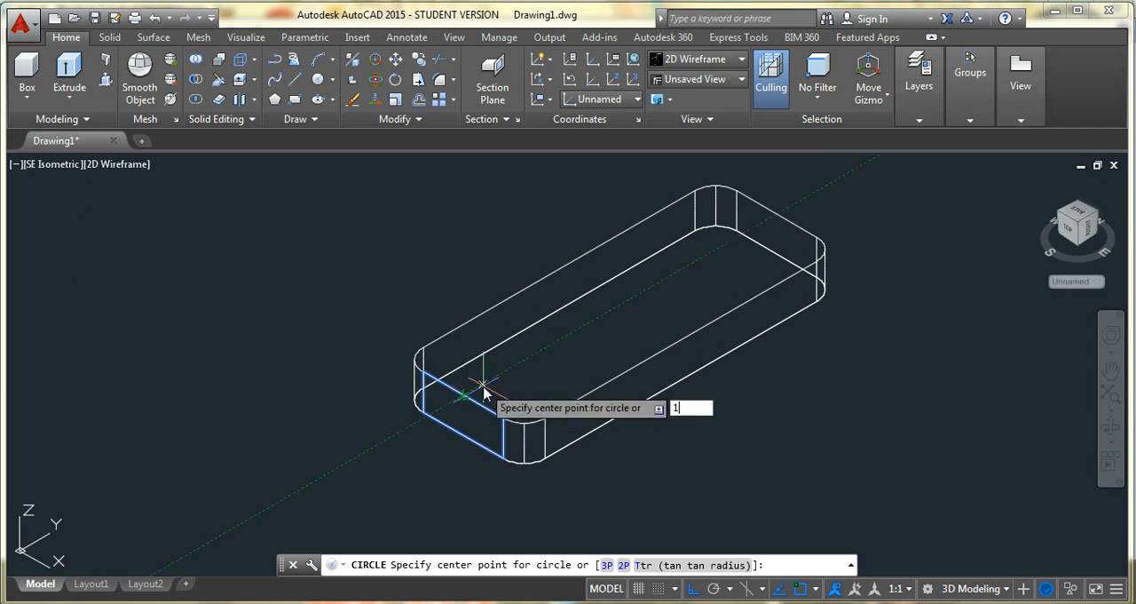
key(Return)
text(5)
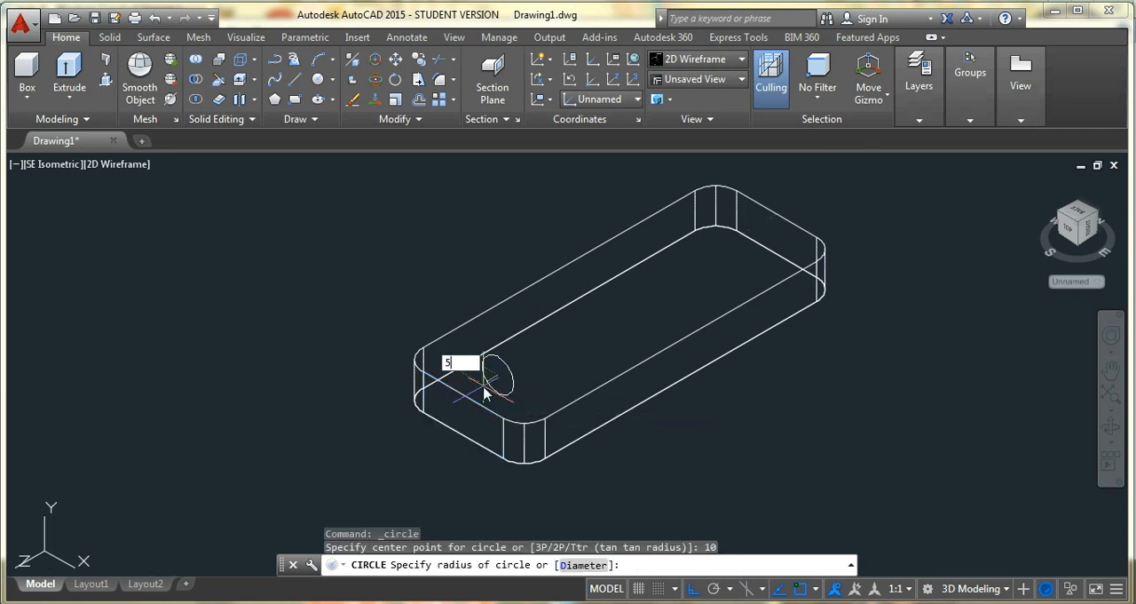
key(Return)
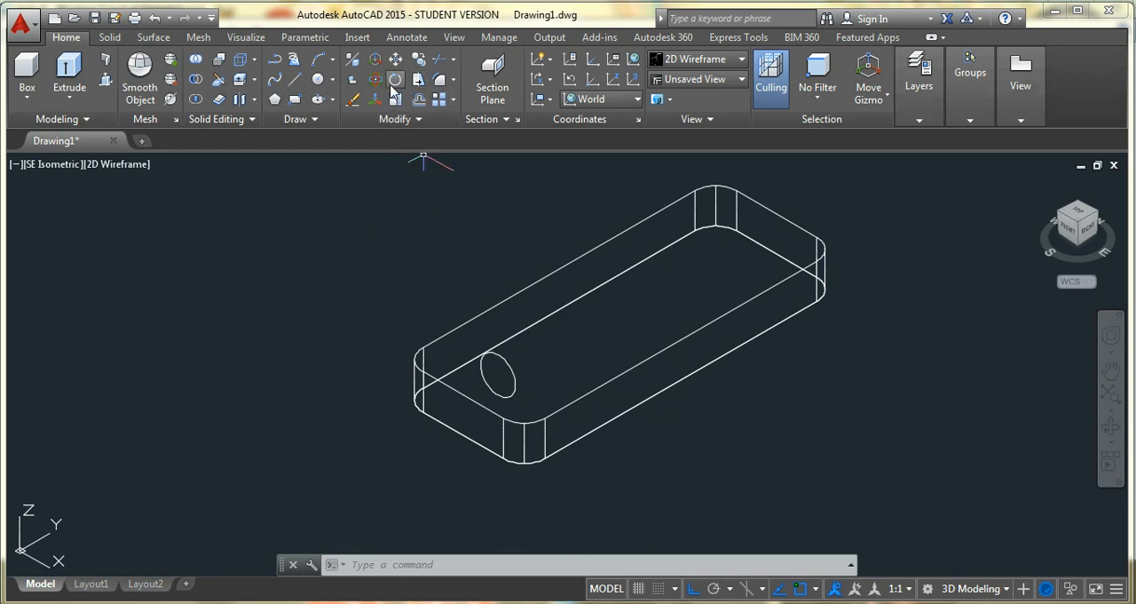
3D-rotate the circle 90 degrees about the X axis through its centre, laying it flat on the plate's top face
click(375, 59)
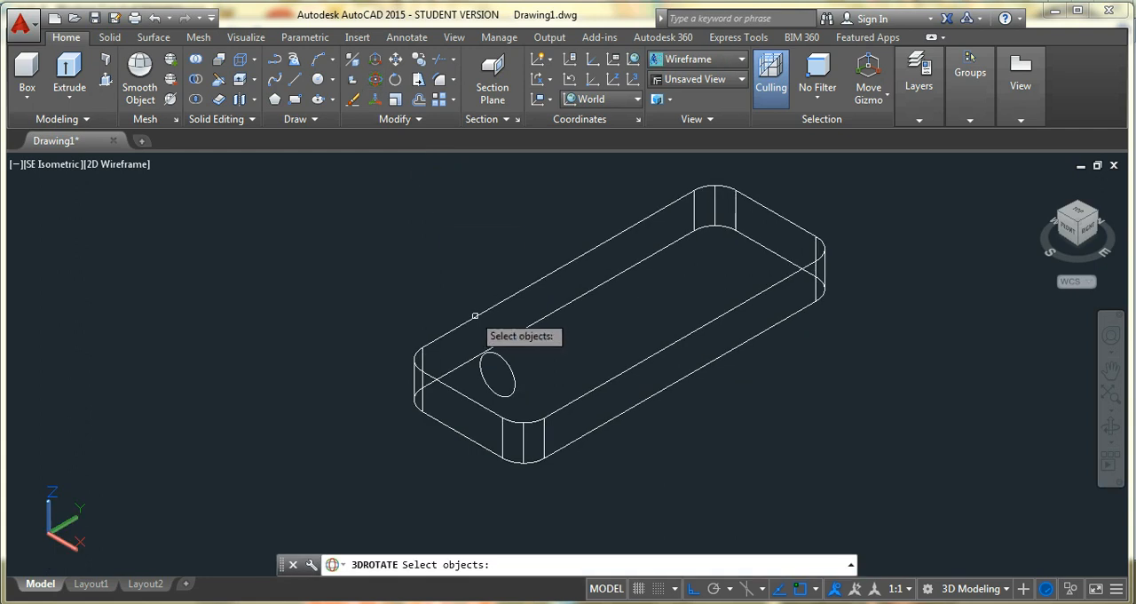
click(514, 385)
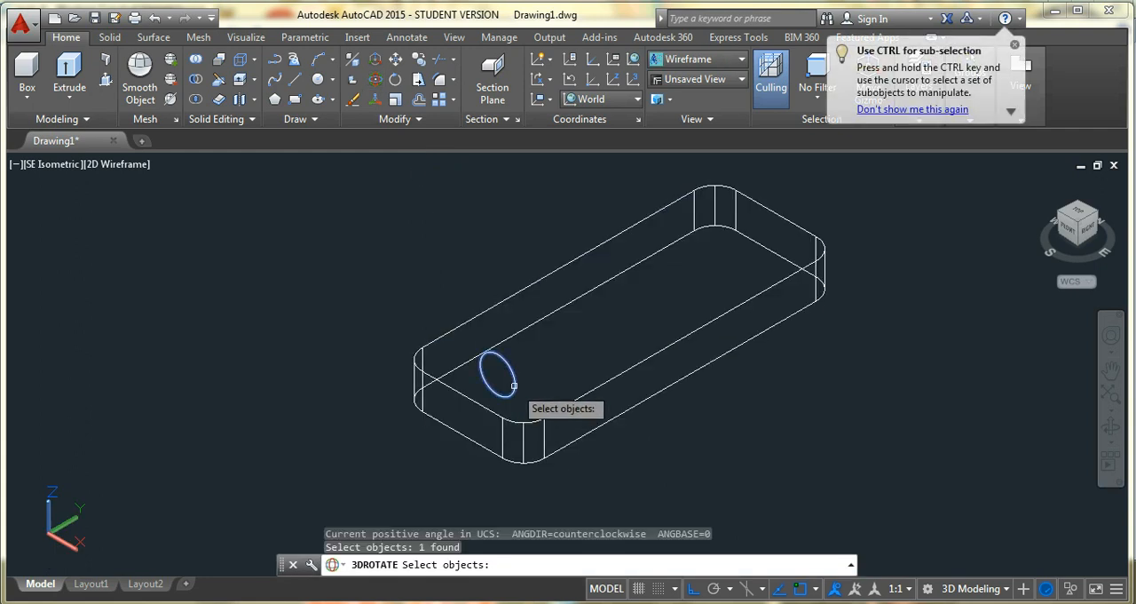
key(Return)
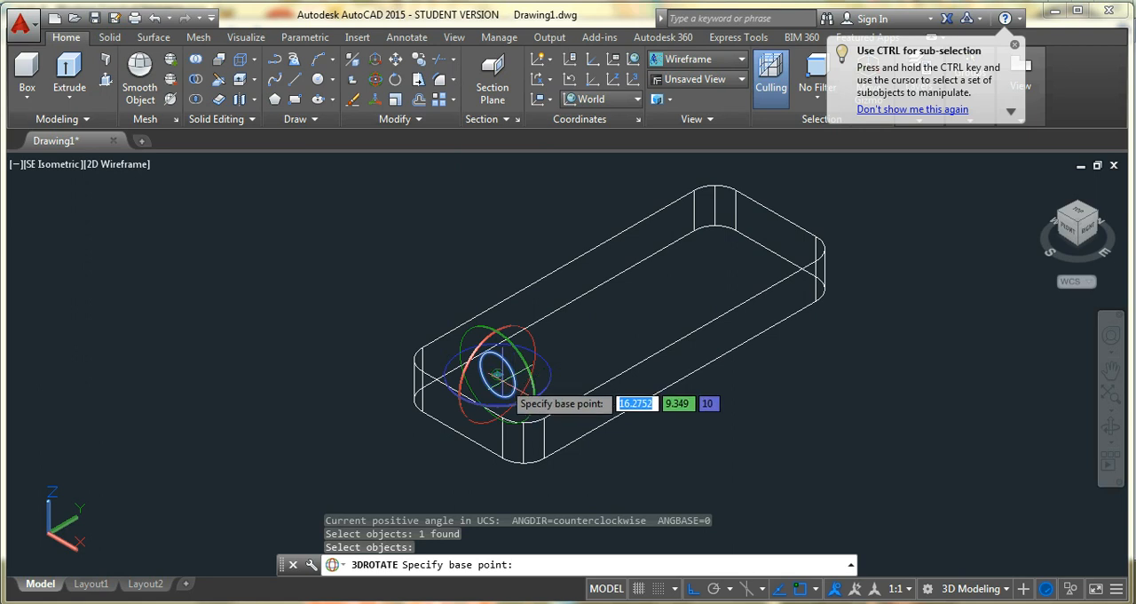
click(497, 374)
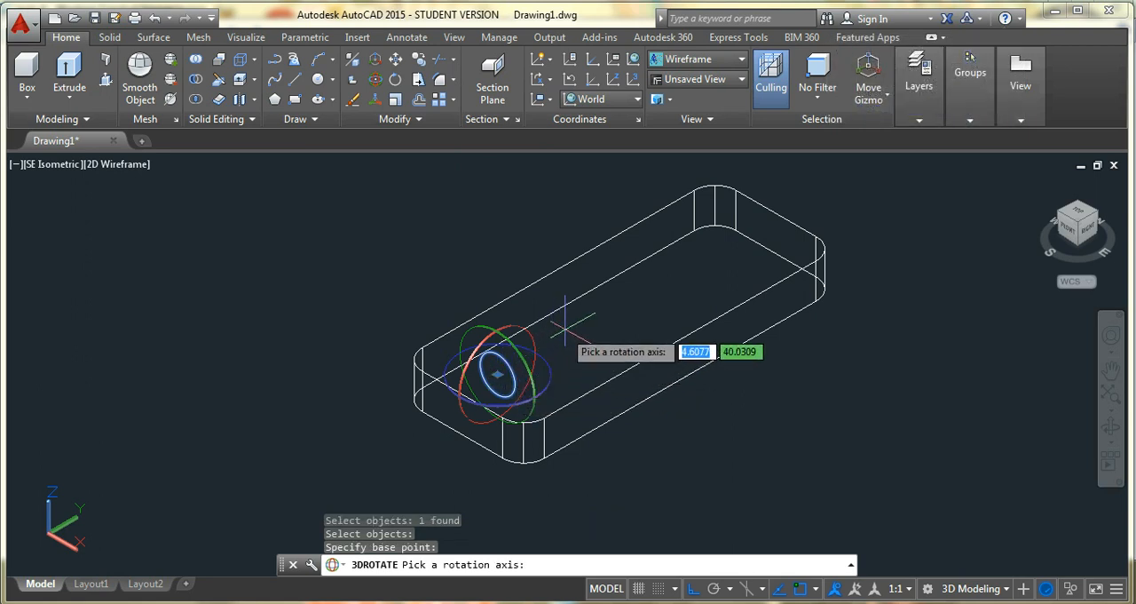
click(502, 357)
text(90)
key(Return)
key(Escape)
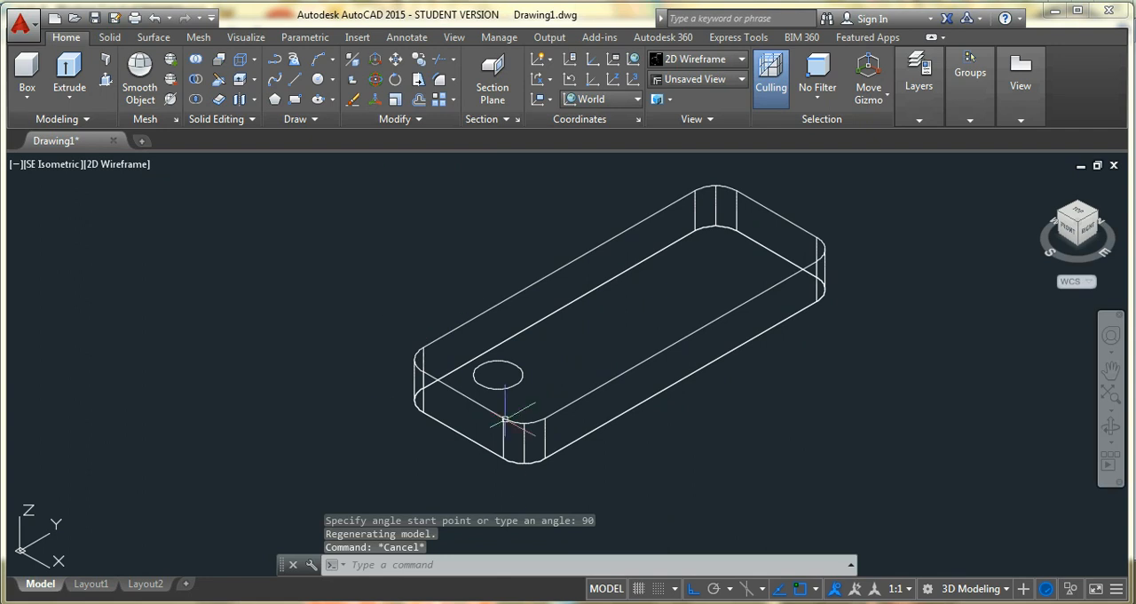
Copy the hole circle from its centre 70 units along the plate's length toward the far end
click(419, 60)
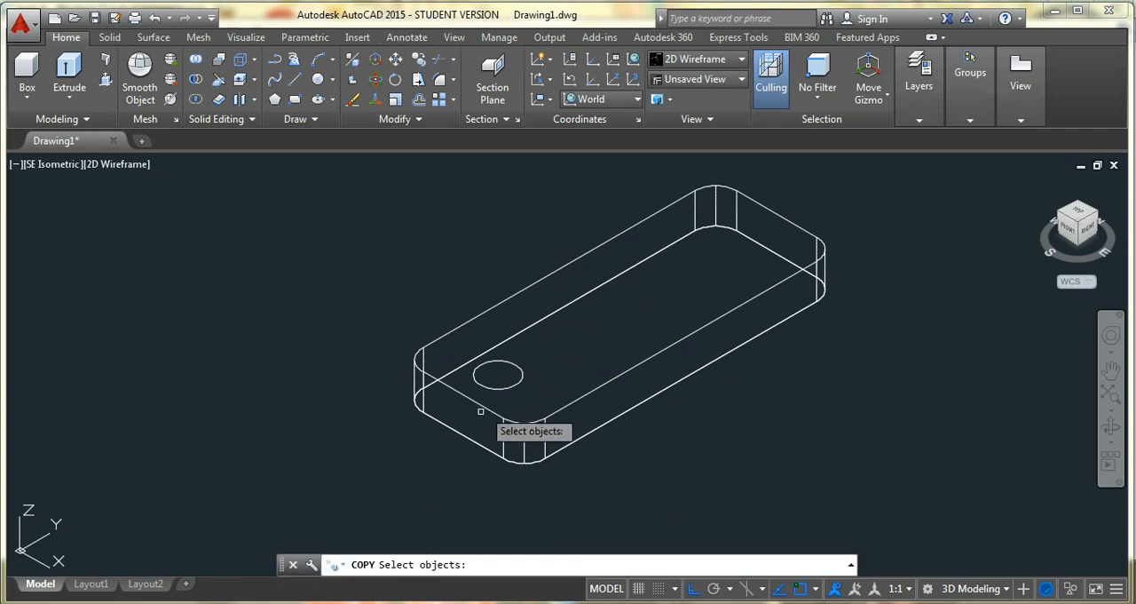
click(502, 386)
key(Return)
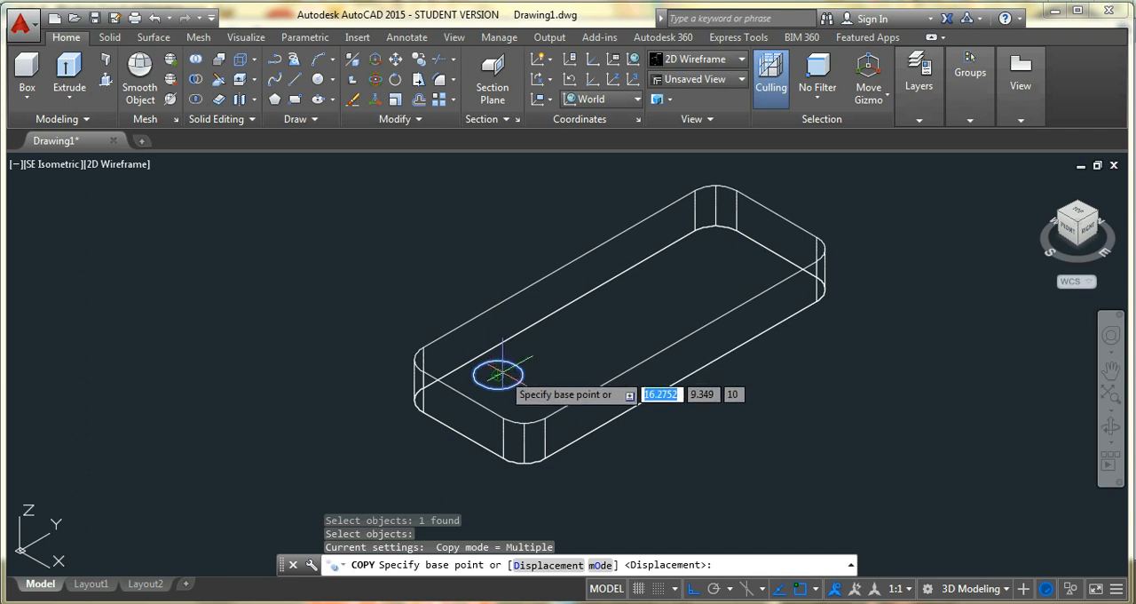
click(498, 374)
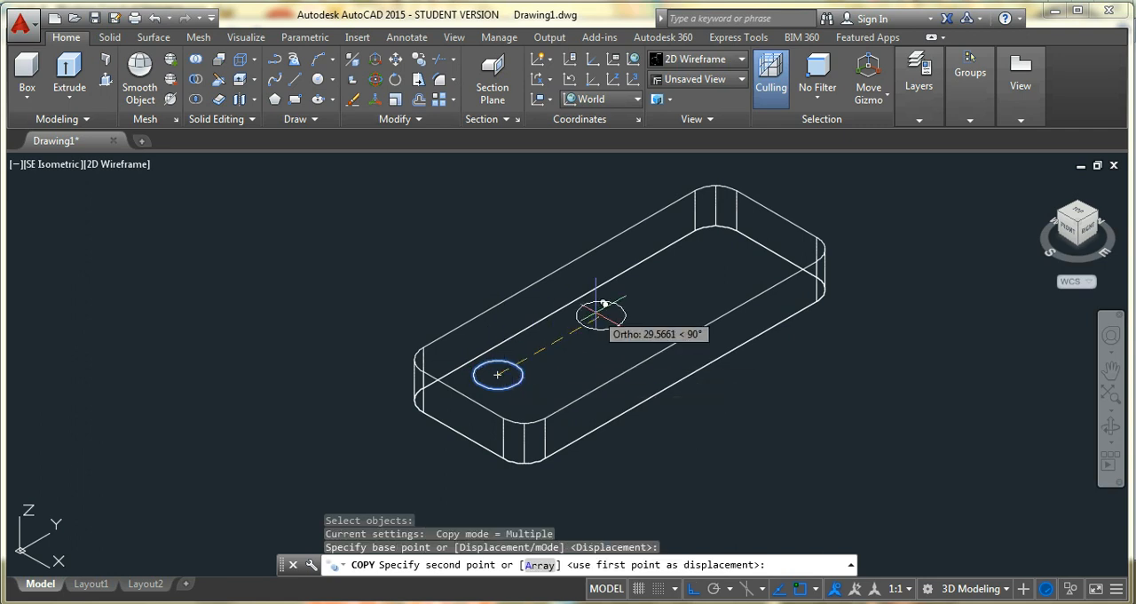
text(70)
key(Return)
key(Escape)
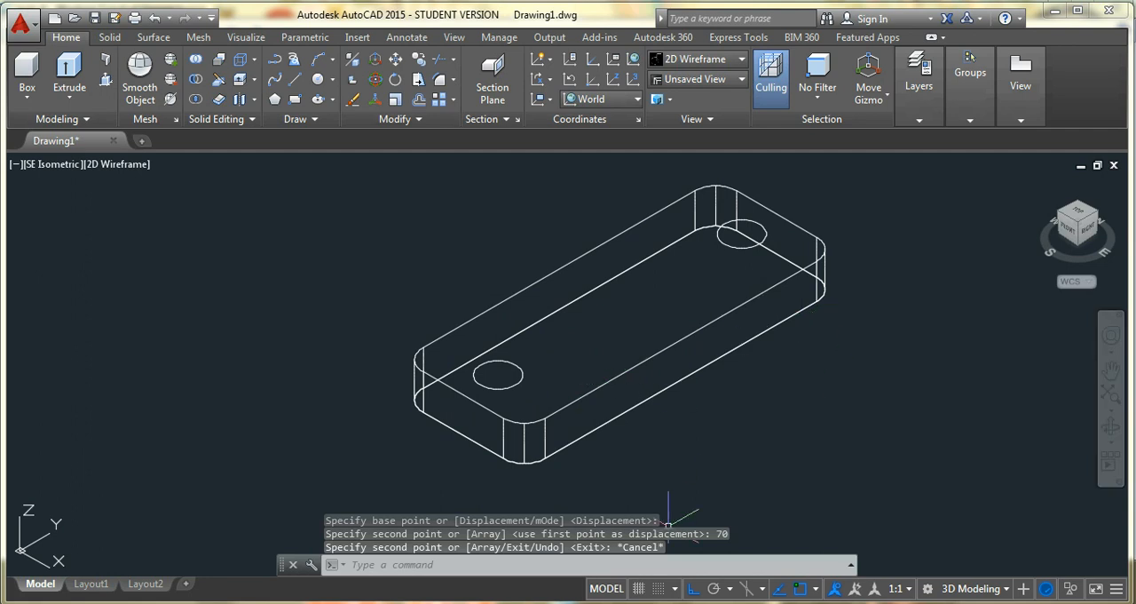
key(alt+Tab)
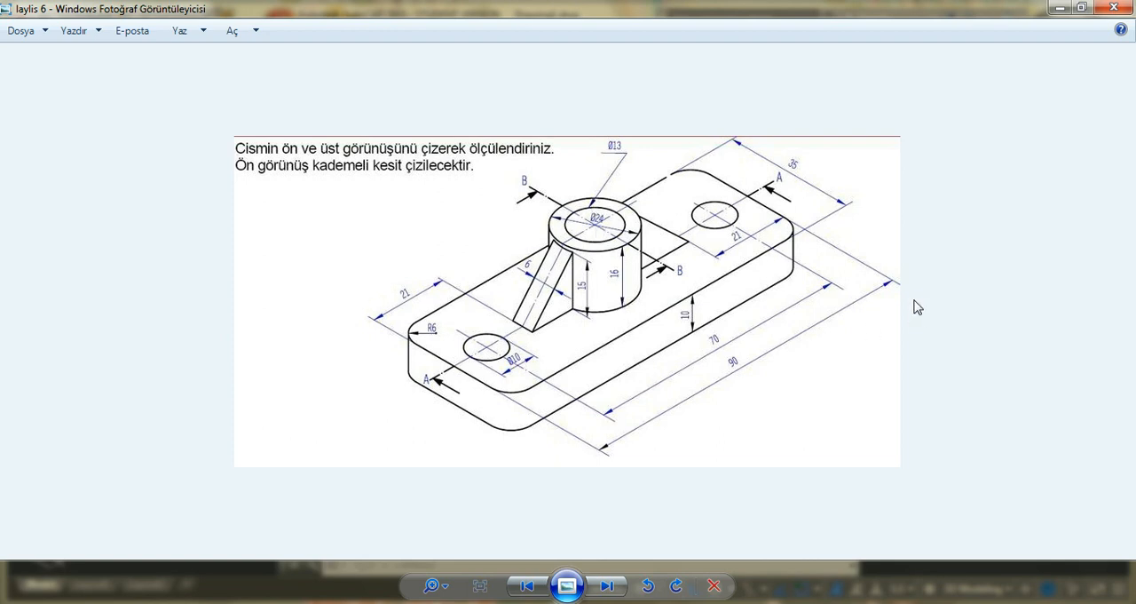
click(629, 602)
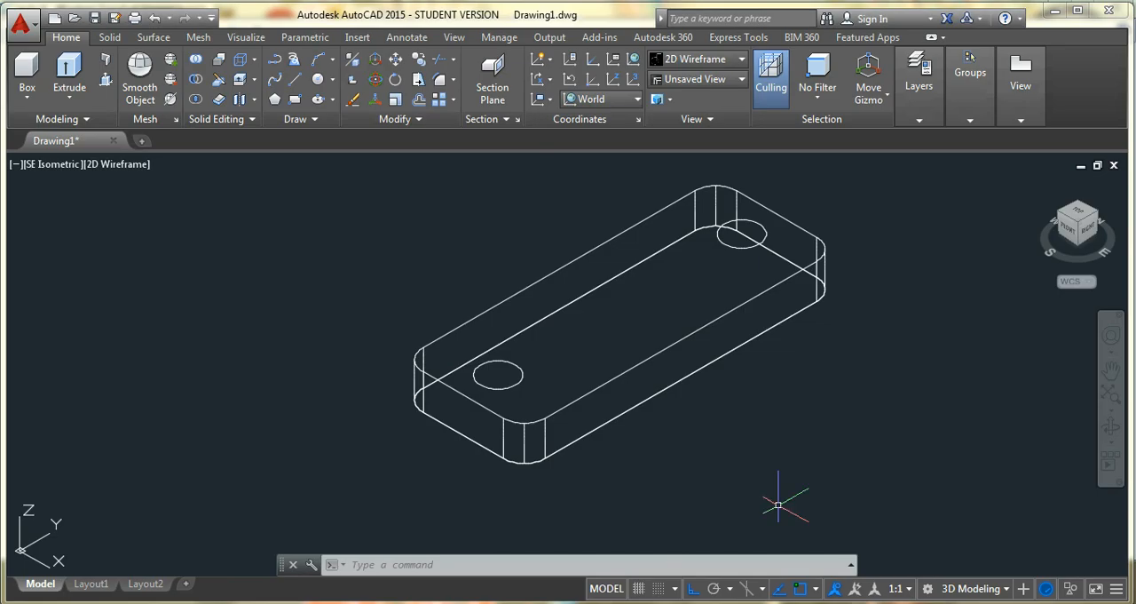
click(318, 80)
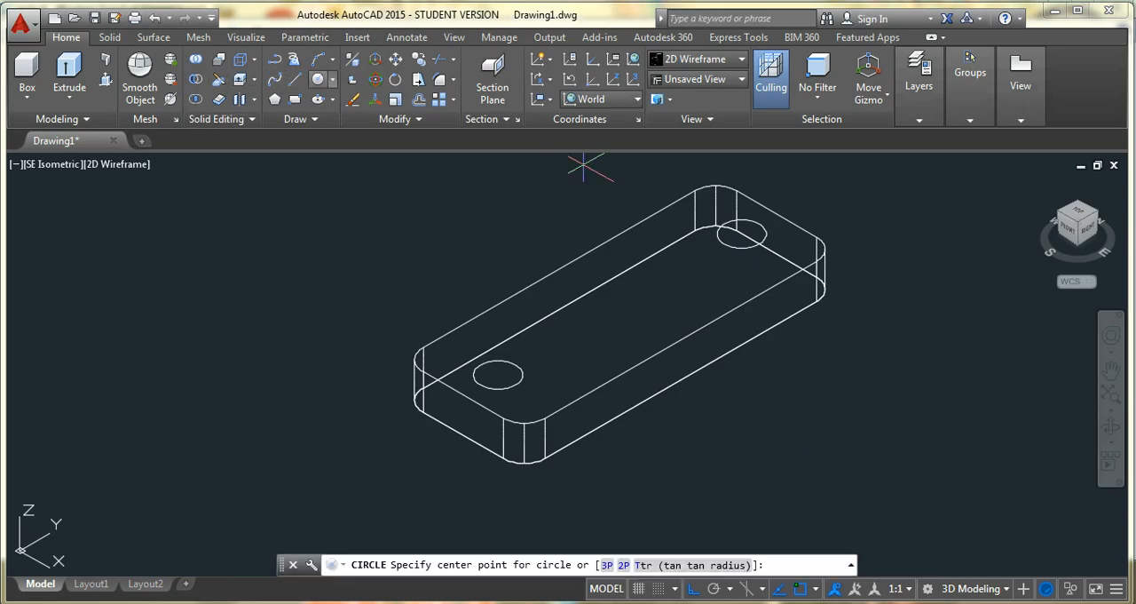
click(461, 395)
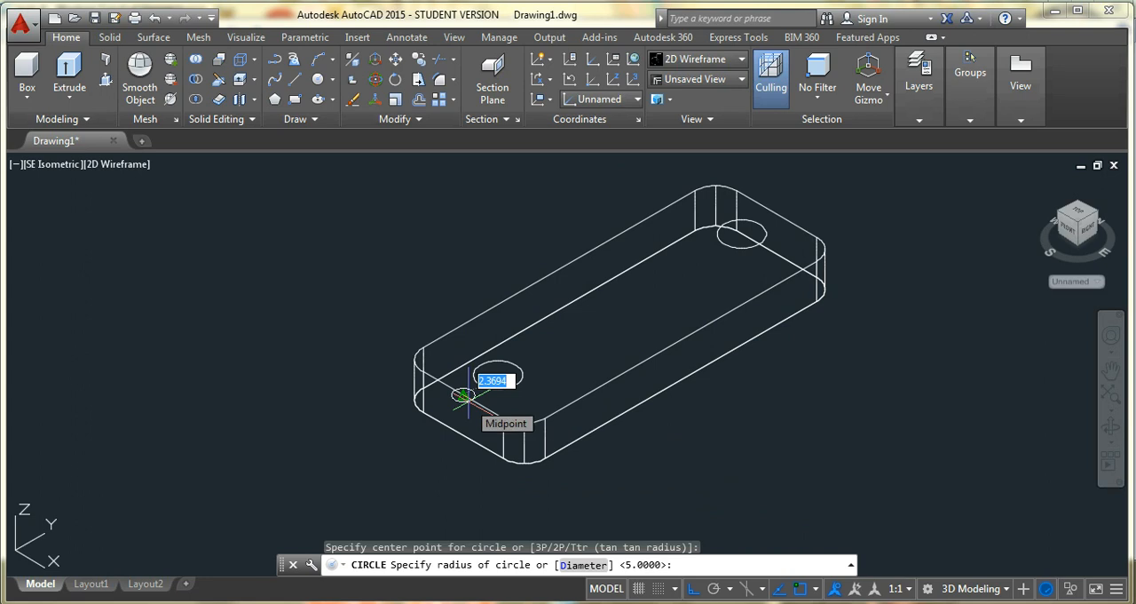
key(Escape)
Draw a circle of radius 12 on the top face, centred 45 inward from the short edge's midpoint, checking the diameter in the reference drawing
click(318, 80)
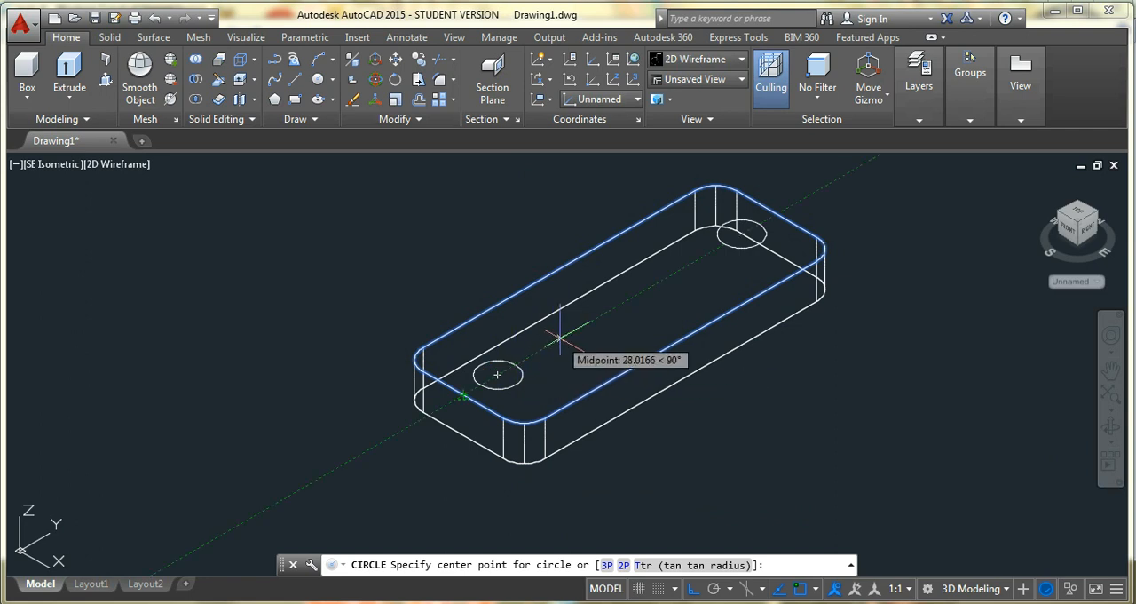
text(45)
key(Return)
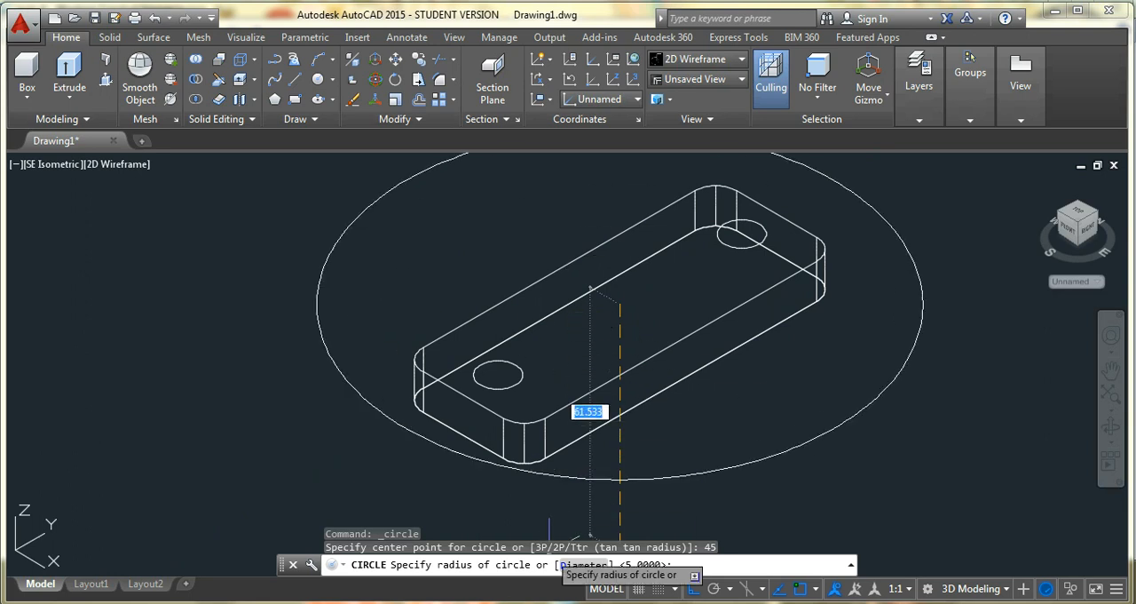
key(alt+Tab)
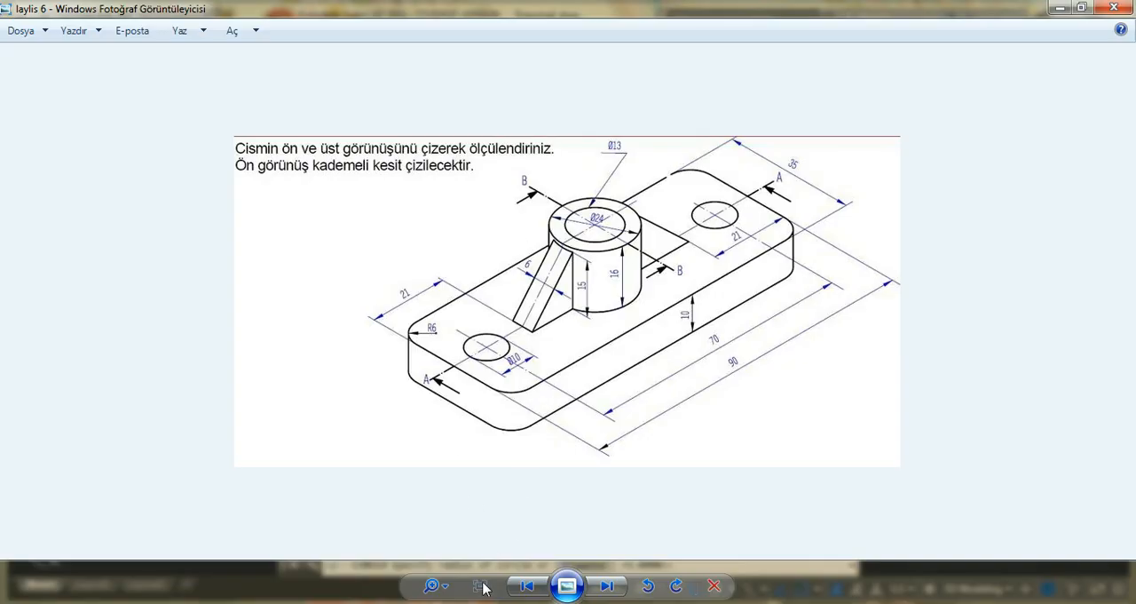
key(alt+Tab)
text(12)
key(Return)
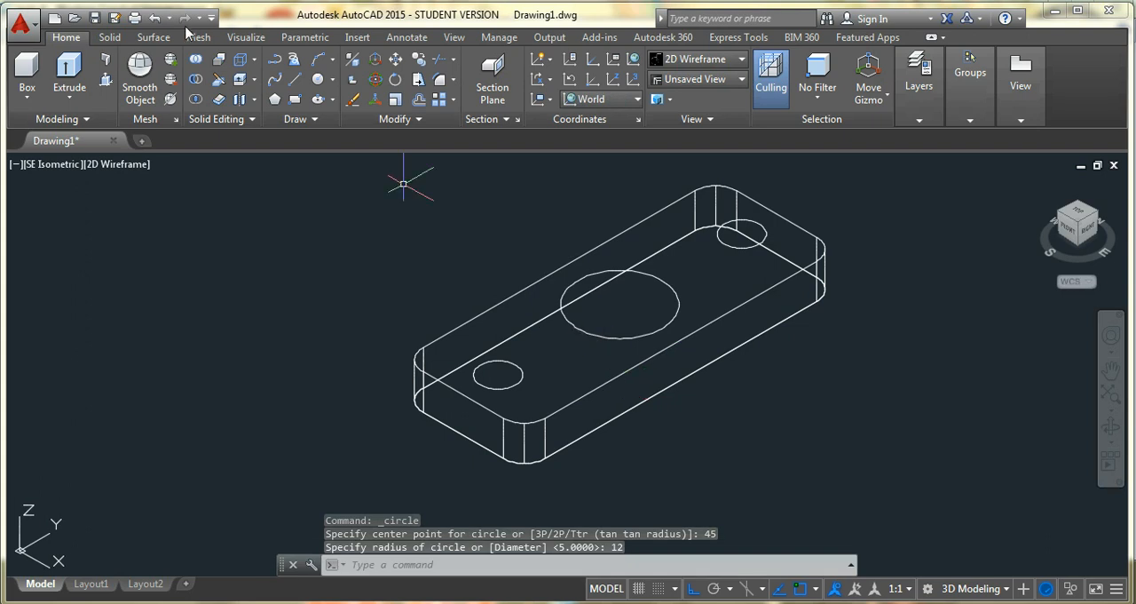
Draw a concentric circle of radius 6.5 inside the central circle
click(325, 79)
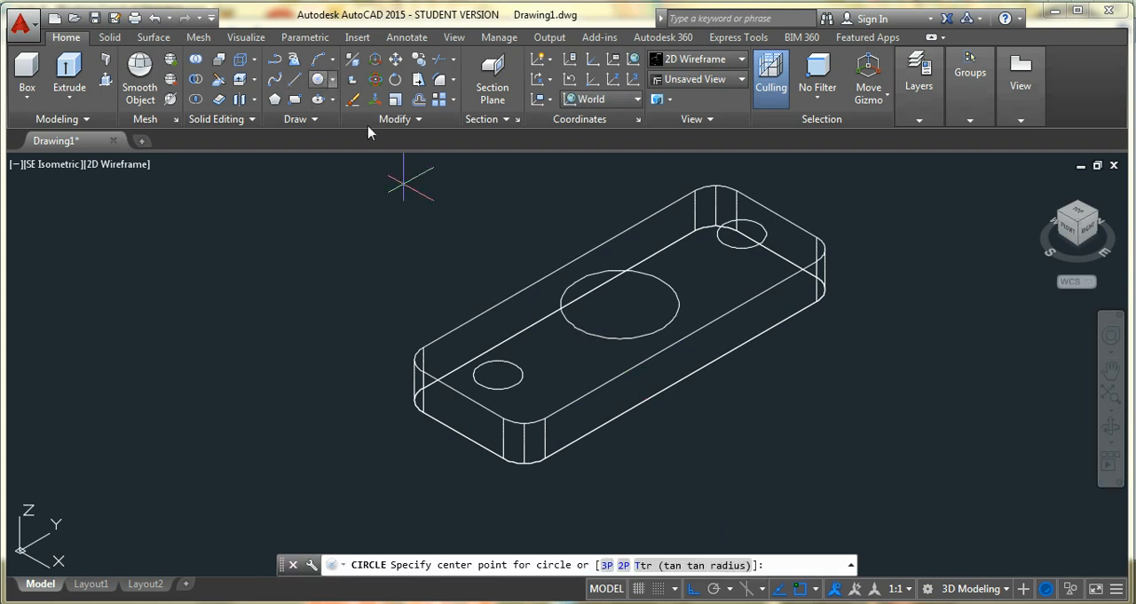
click(621, 302)
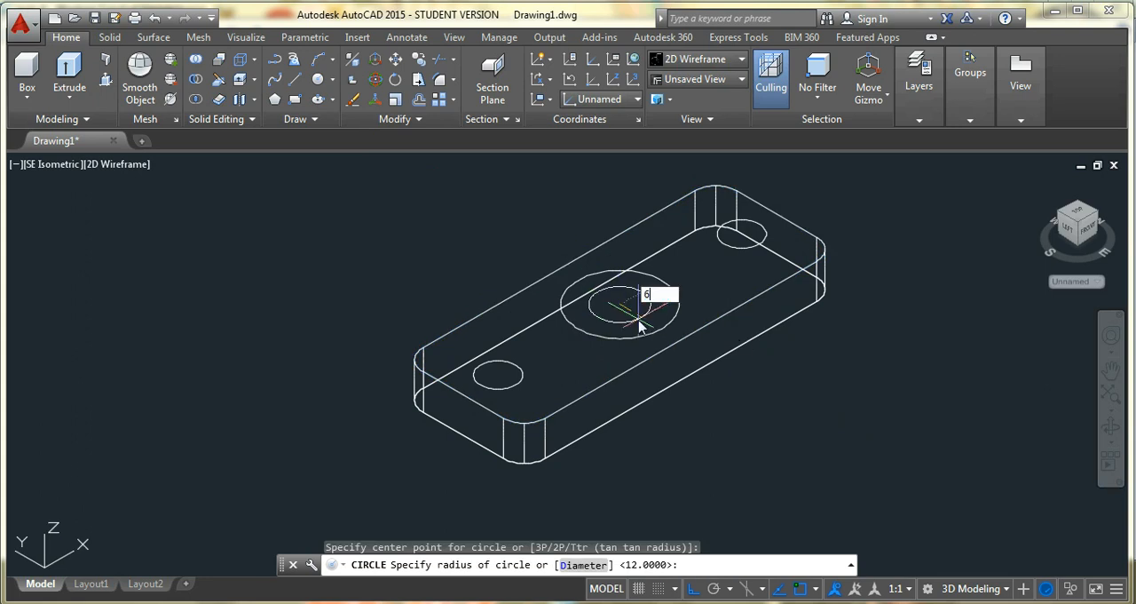
key(Return)
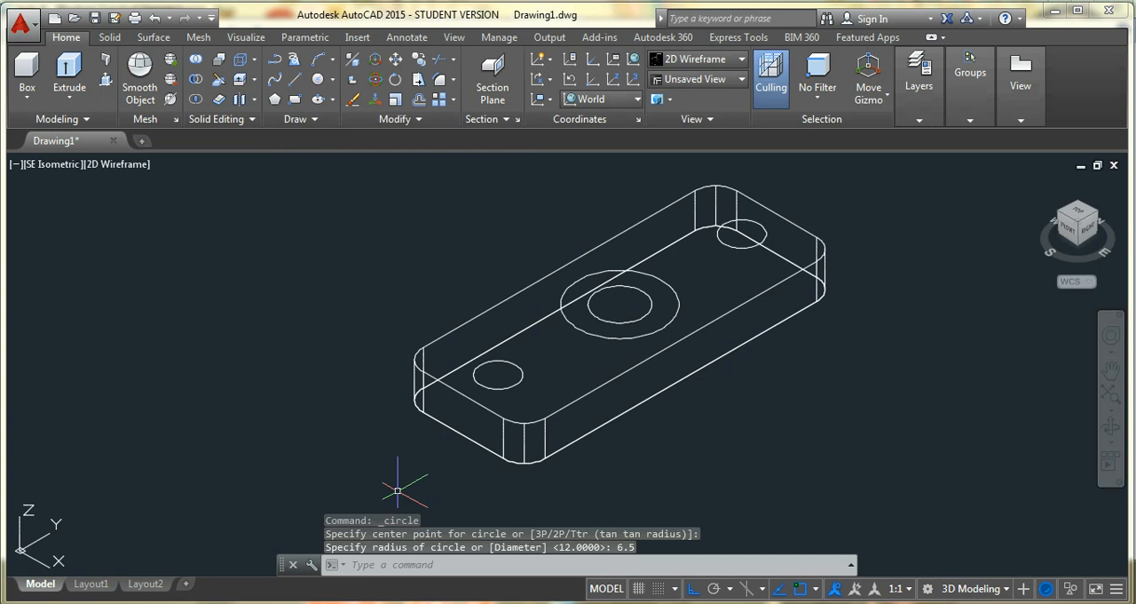
Apply the Realistic visual style and presspull the two end circles and the inner central circle down through the plate to cut three holes
click(719, 59)
click(881, 99)
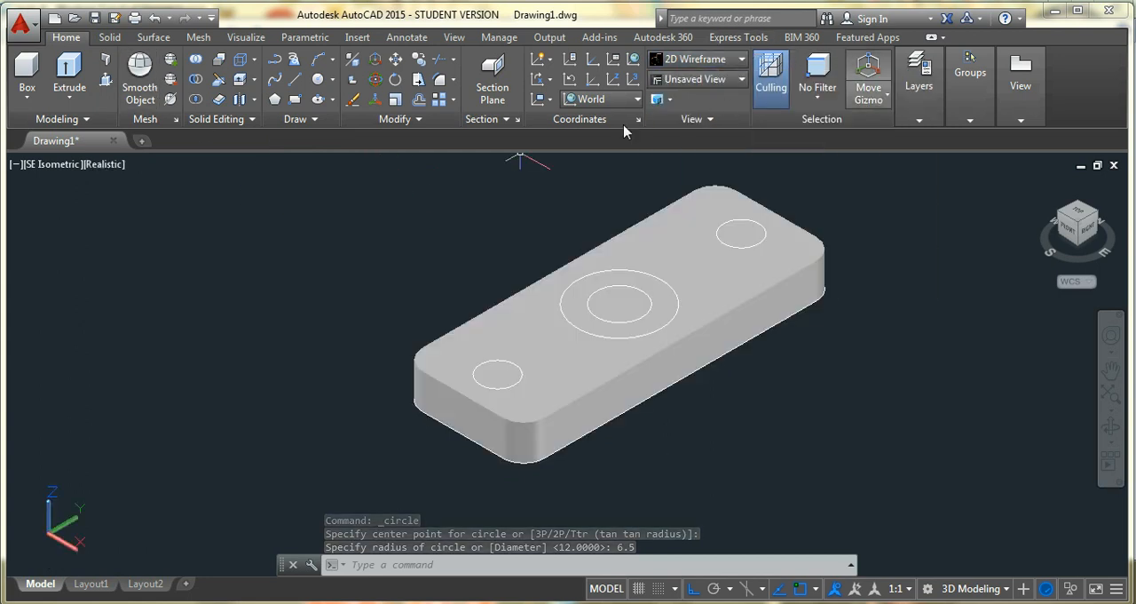
click(105, 80)
click(497, 374)
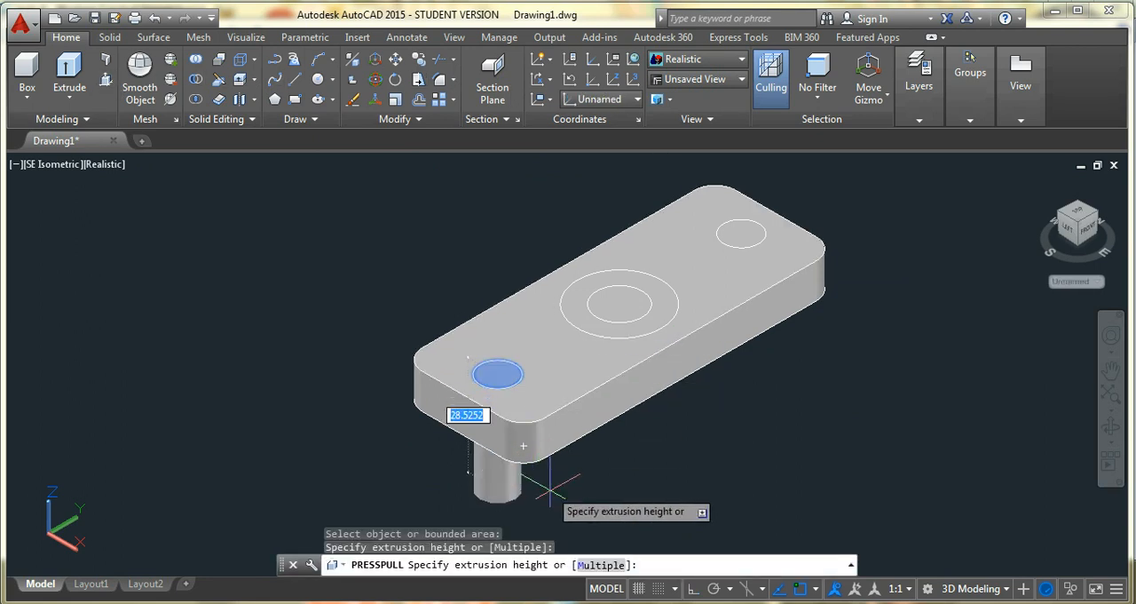
click(549, 479)
click(619, 305)
click(677, 473)
click(740, 233)
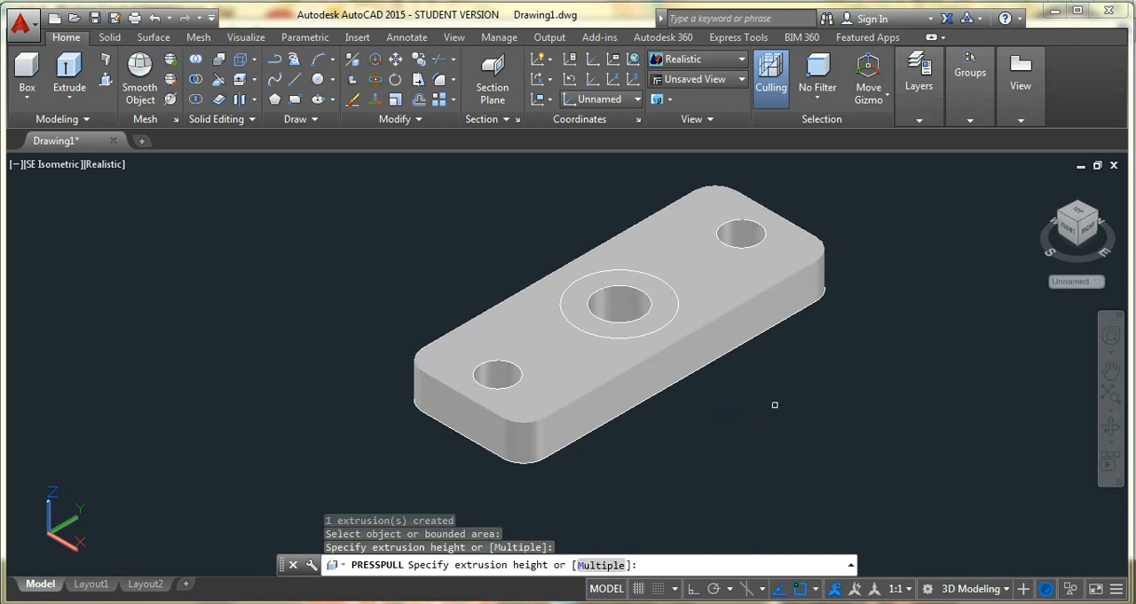
click(712, 387)
key(Escape)
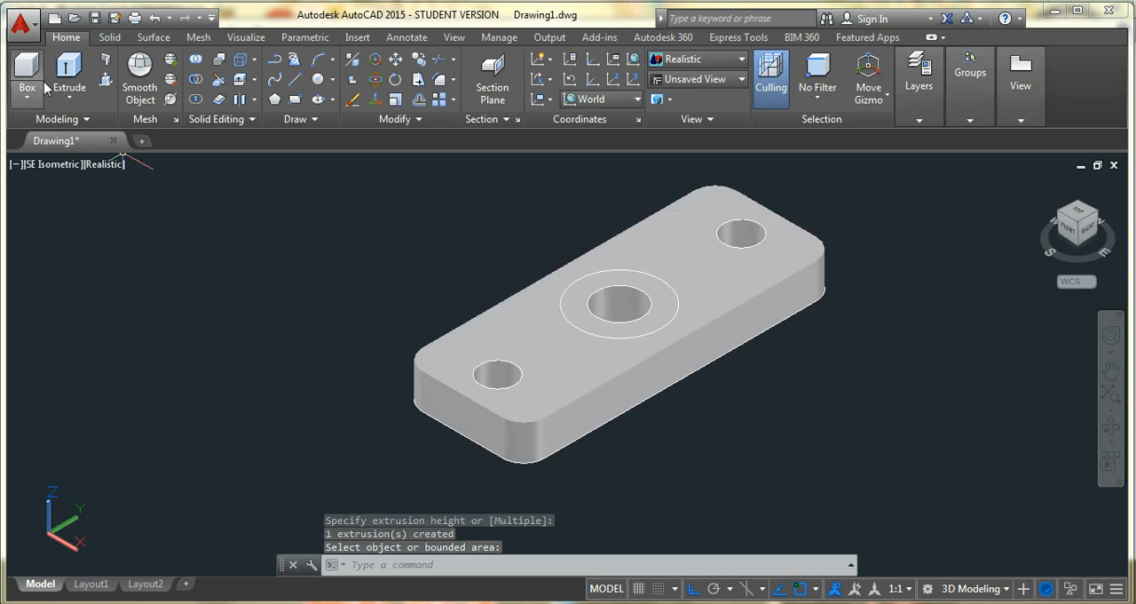
Presspull the ring between the two central circles upward to a height of 16
click(106, 79)
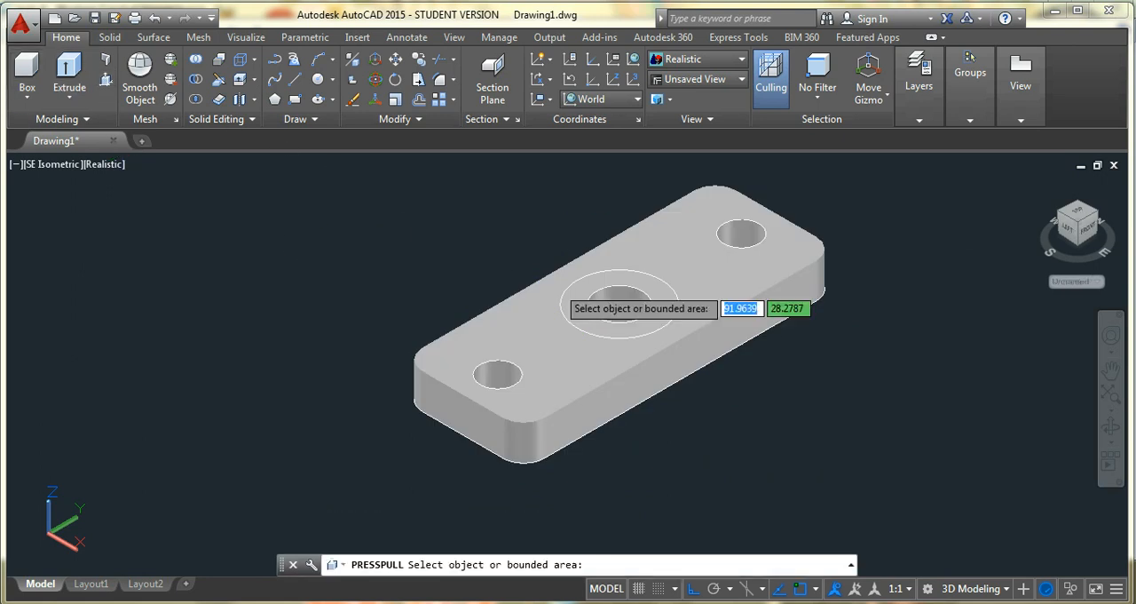
click(632, 328)
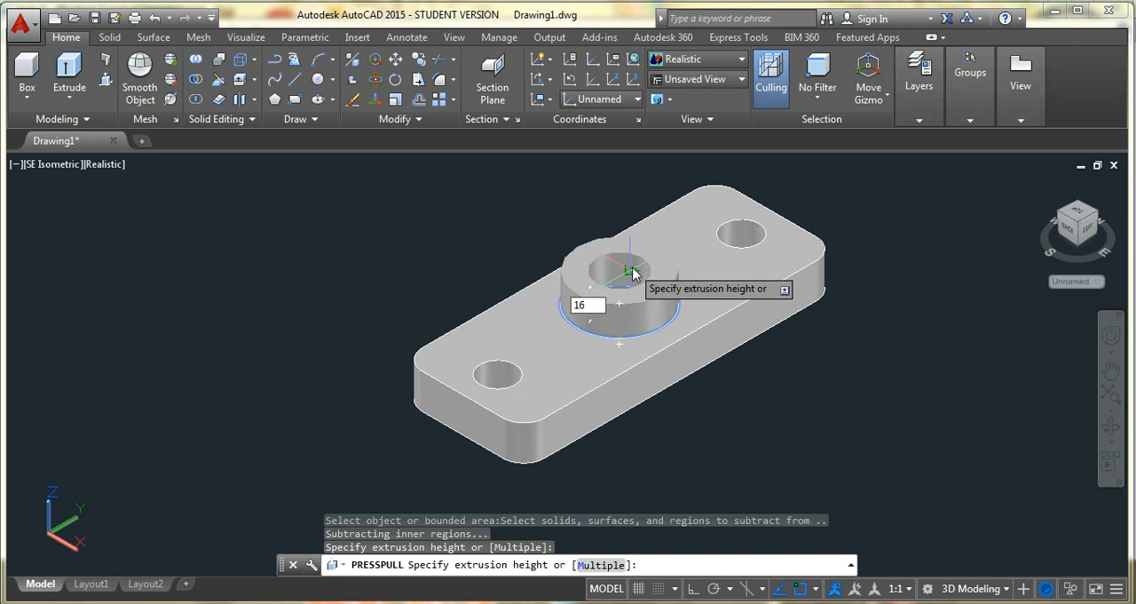
key(Return)
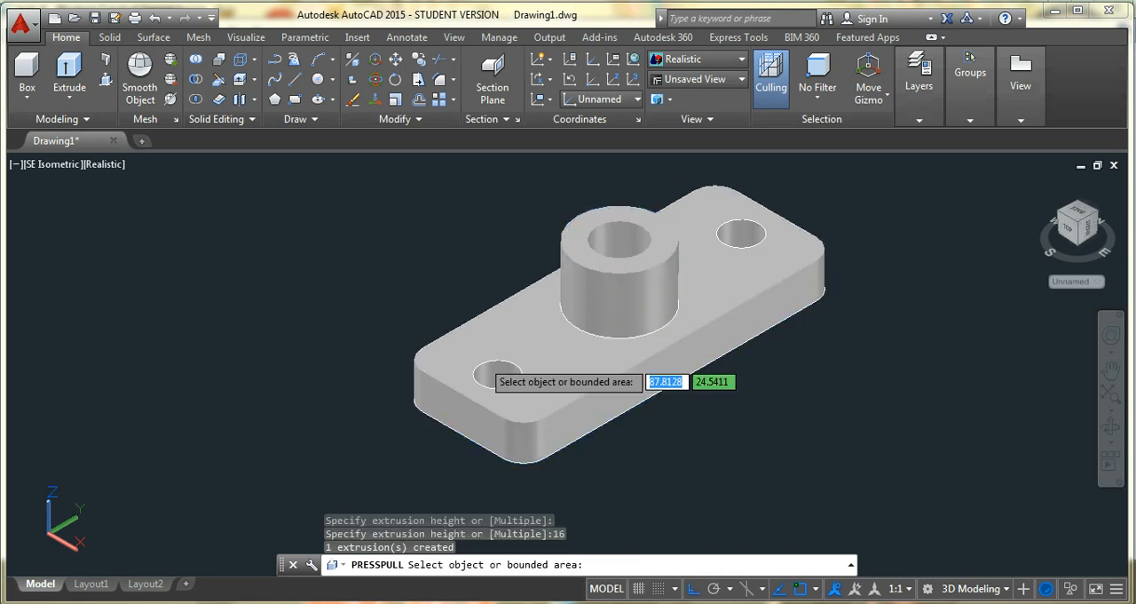
Switch to the reference drawing and check the dimensions of the ribs beside the central cylinder
key(alt+Tab)
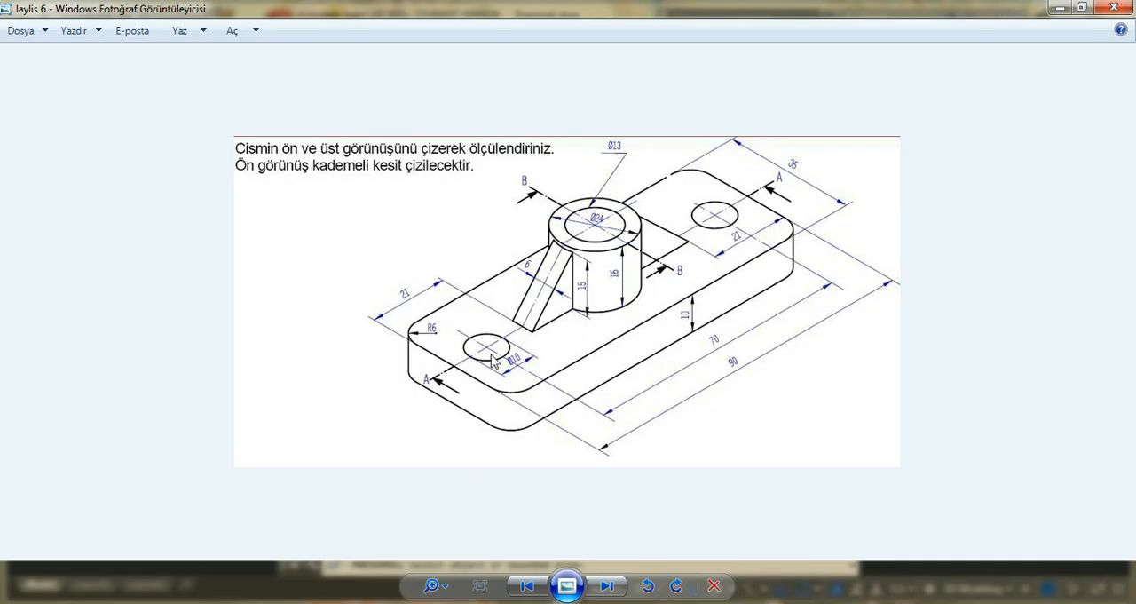